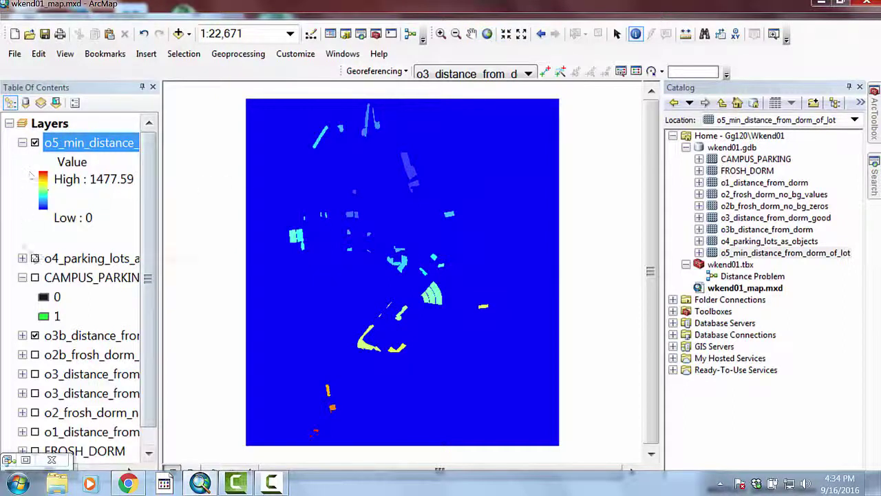
Collapse the CAMPUS_PARKING legend and hide the o4_parking_lots_as_objects and o3b_distance_from_dorm layers
click(22, 277)
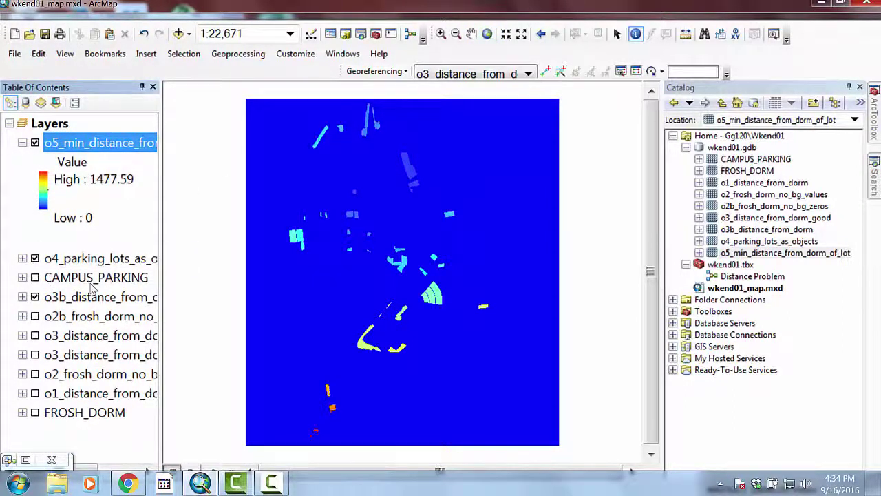
click(35, 259)
Search the tools for "reclassify", view the Spatial Analyst Reclassify dialog and close it without running it
mouse_move(874, 181)
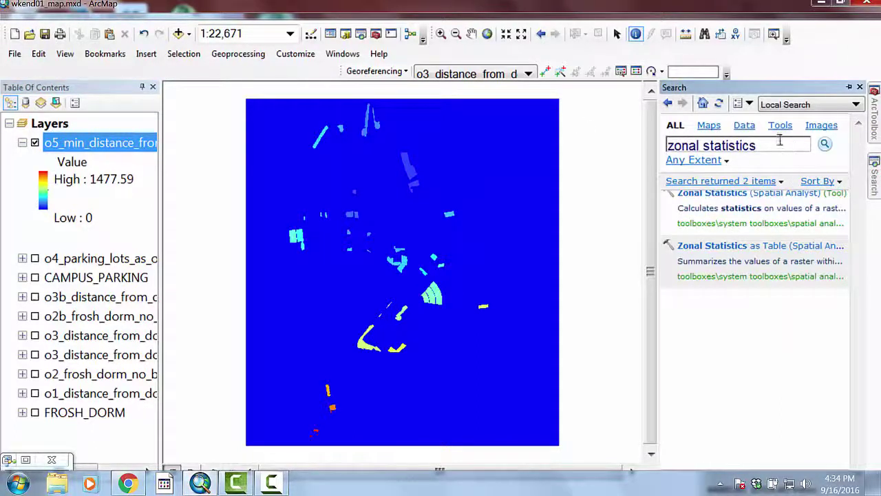
triple_click(732, 145)
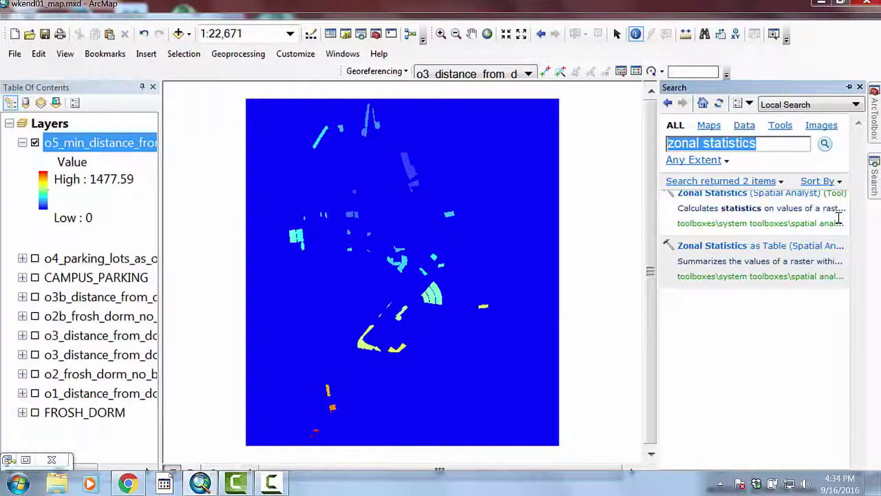
text(recla)
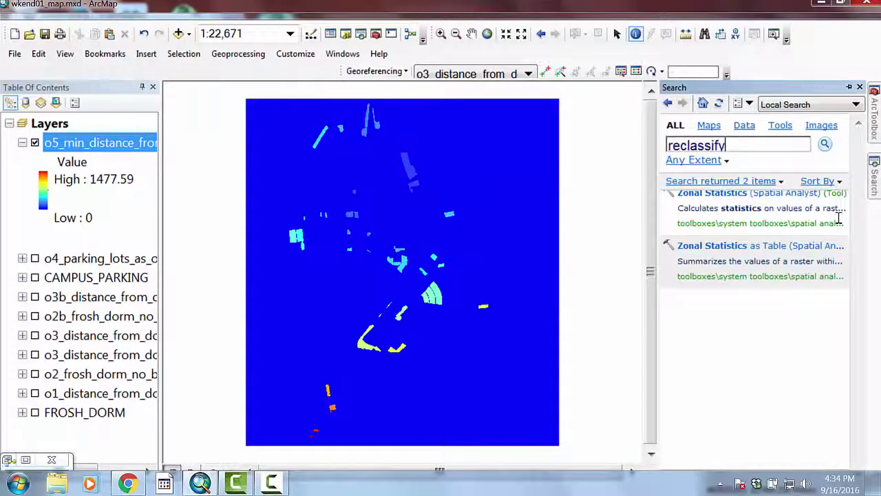
text(ssify)
key(Return)
click(722, 248)
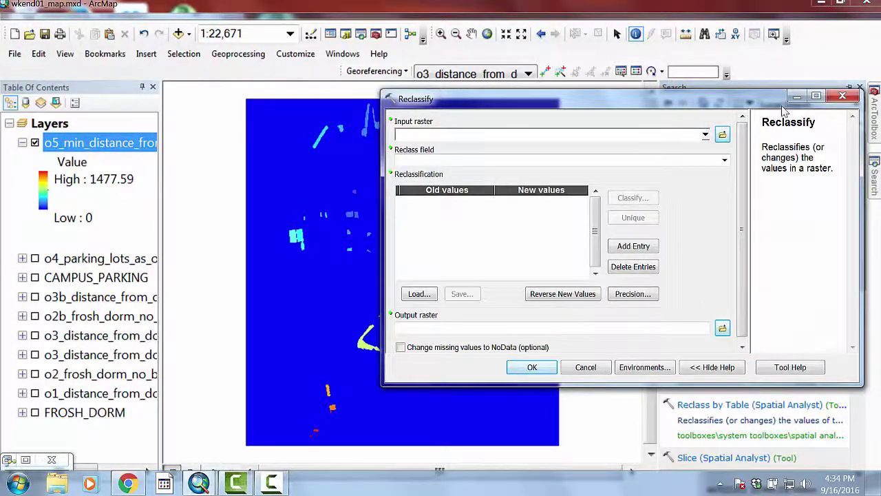
key(Escape)
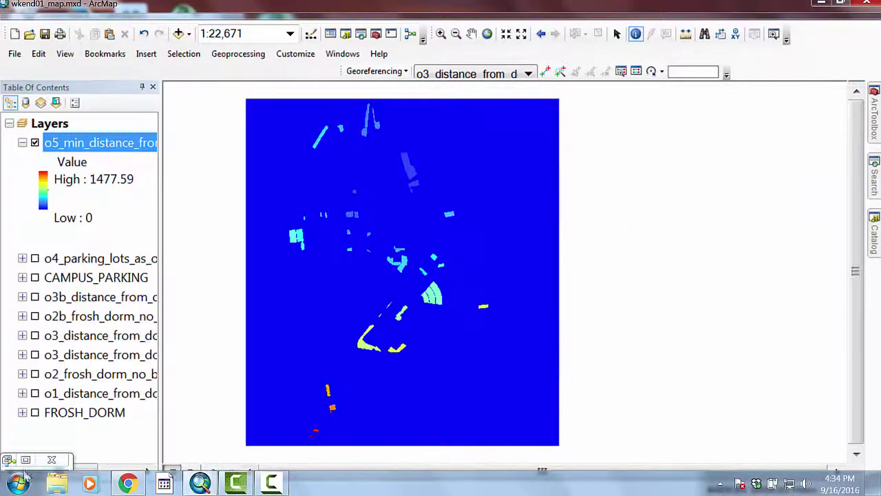
Add the Spatial Analyst Reclassify tool to the Distance Problem model, beside the o5_min_distance_from_dorm_of_lot output
click(26, 459)
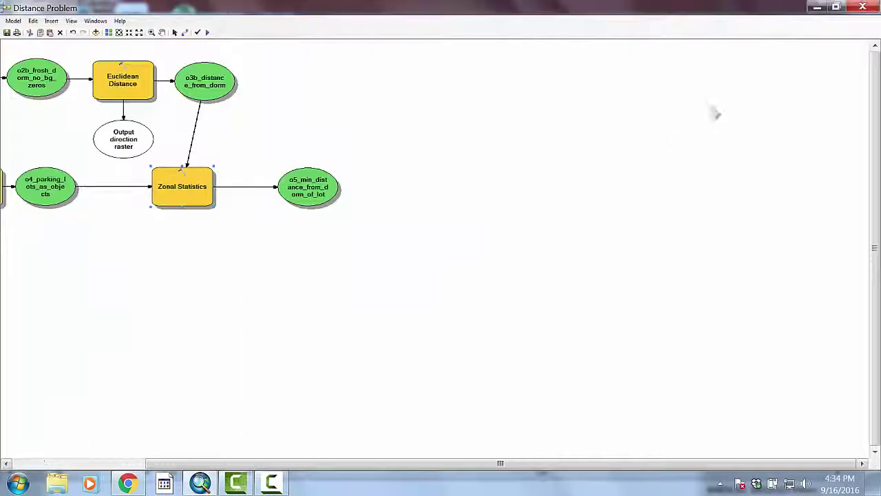
click(835, 6)
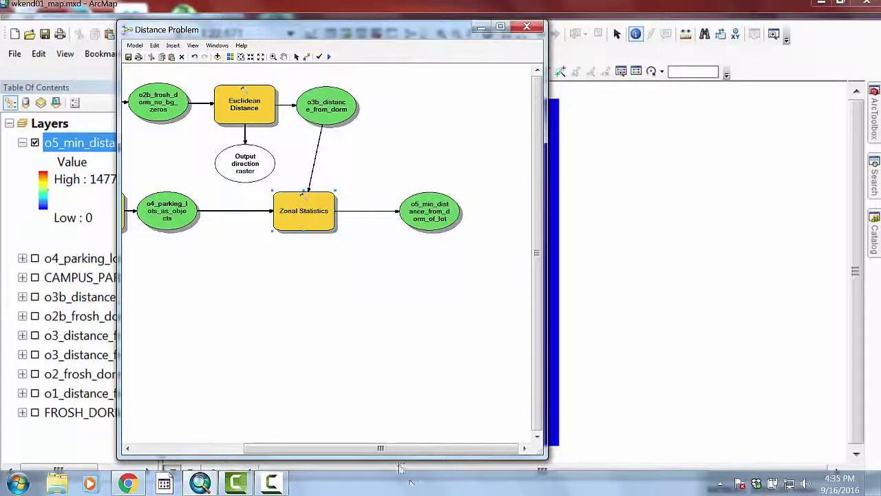
click(284, 57)
drag(480, 179, 400, 165)
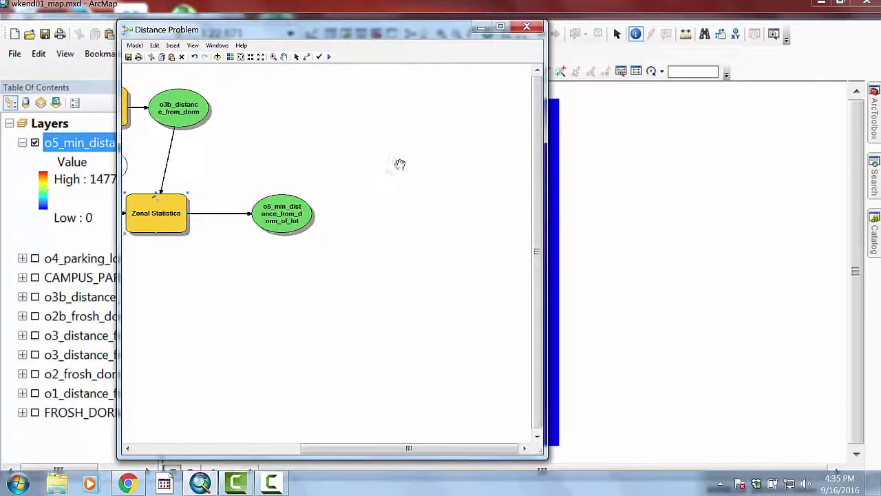
click(873, 178)
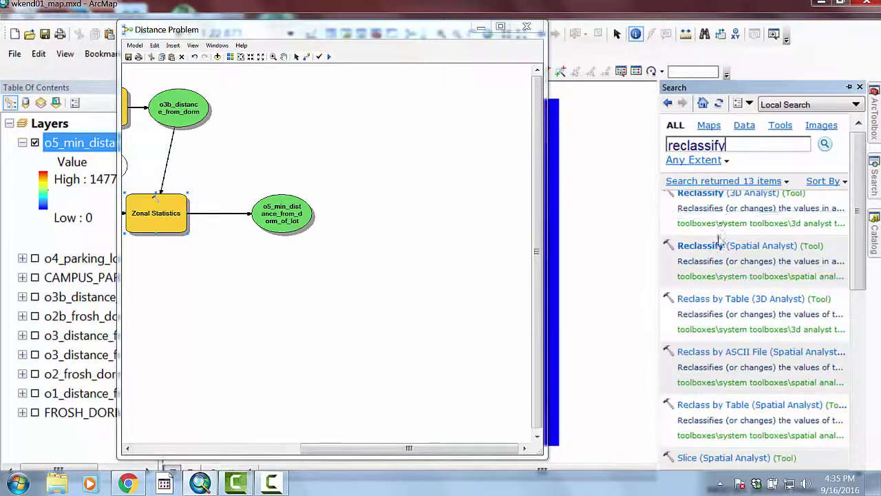
drag(716, 247, 420, 216)
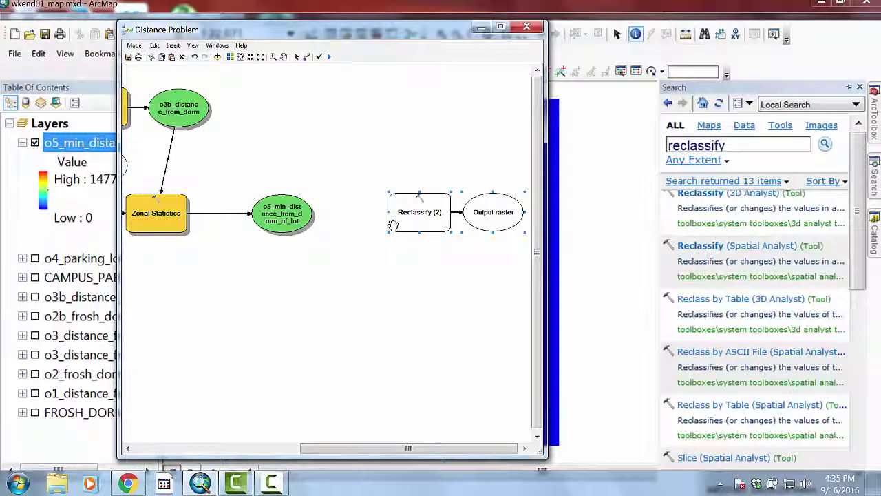
Connect o5_min_distance_from_dorm_of_lot to the new Reclassify tool as its input raster
click(344, 34)
click(307, 56)
click(278, 219)
click(430, 209)
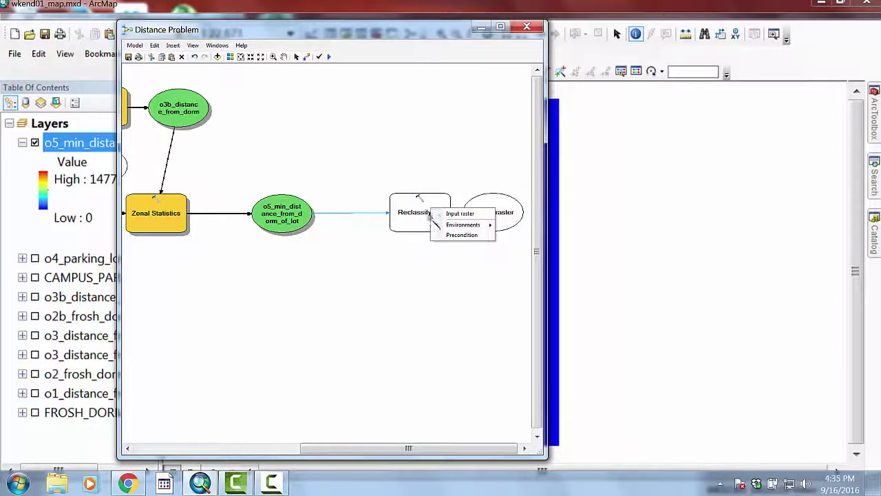
click(456, 216)
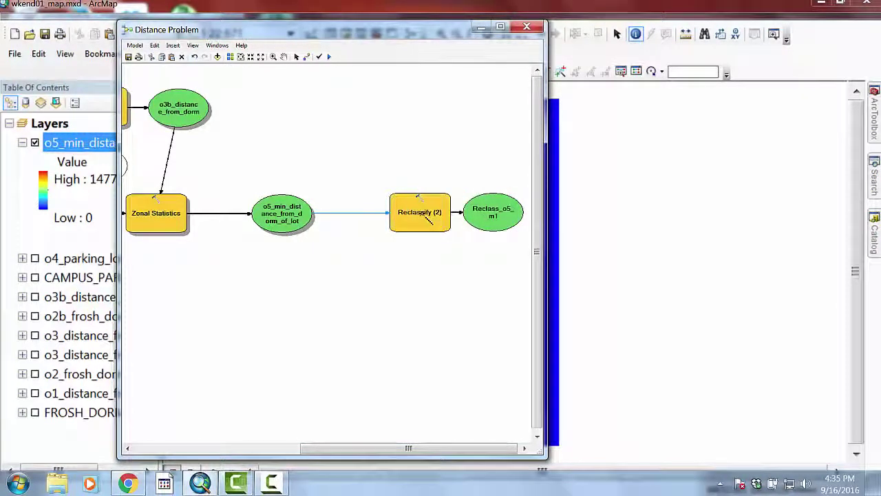
Try classifying the Reclassify tool's input values into 5 classes with Natural Breaks (Jenks)
double_click(421, 213)
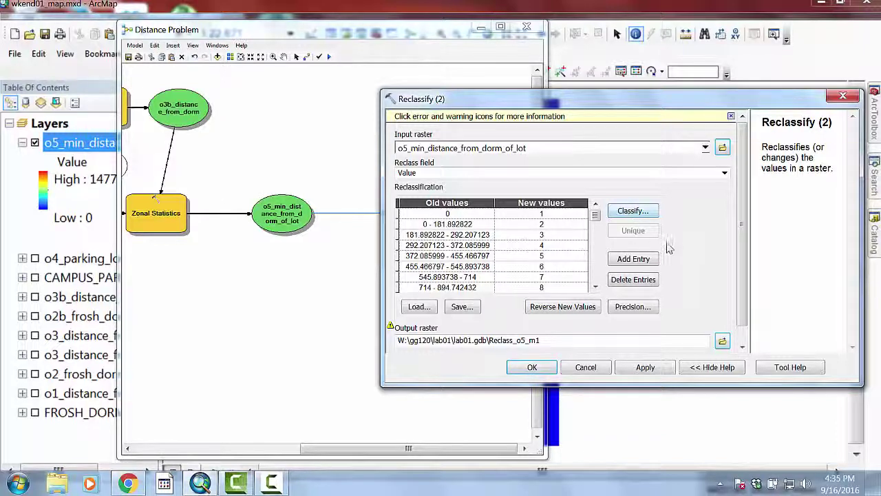
click(633, 210)
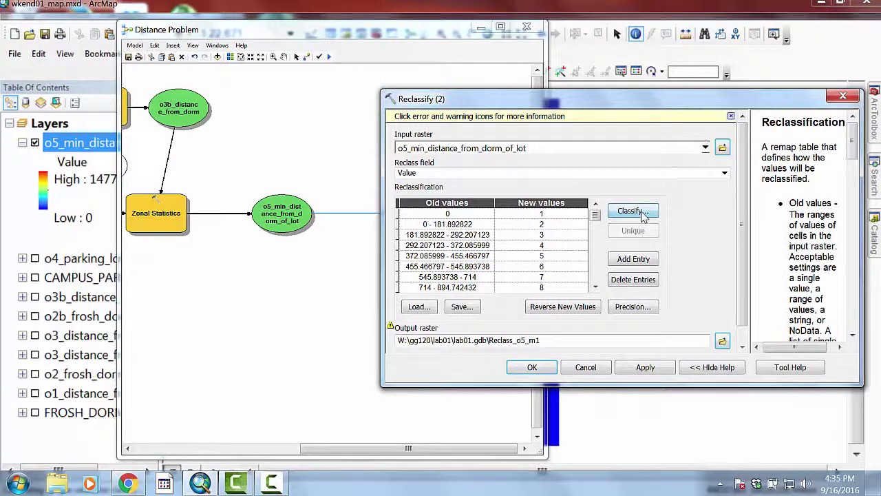
click(505, 128)
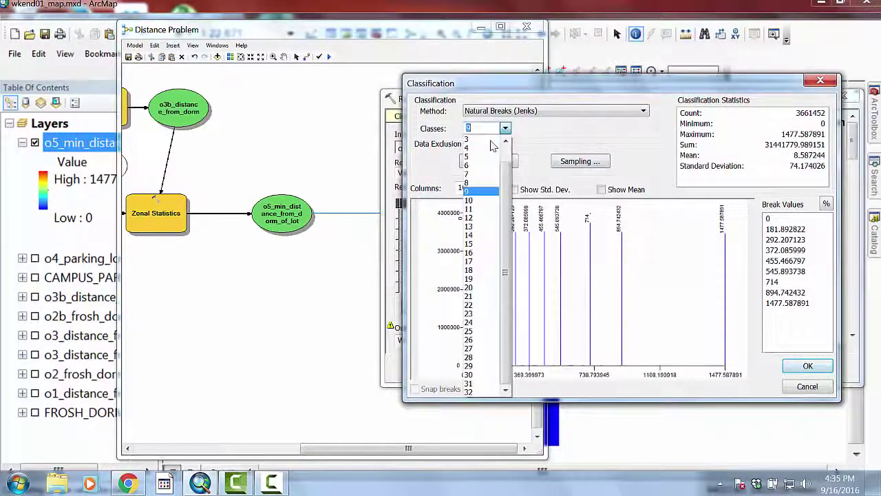
click(476, 165)
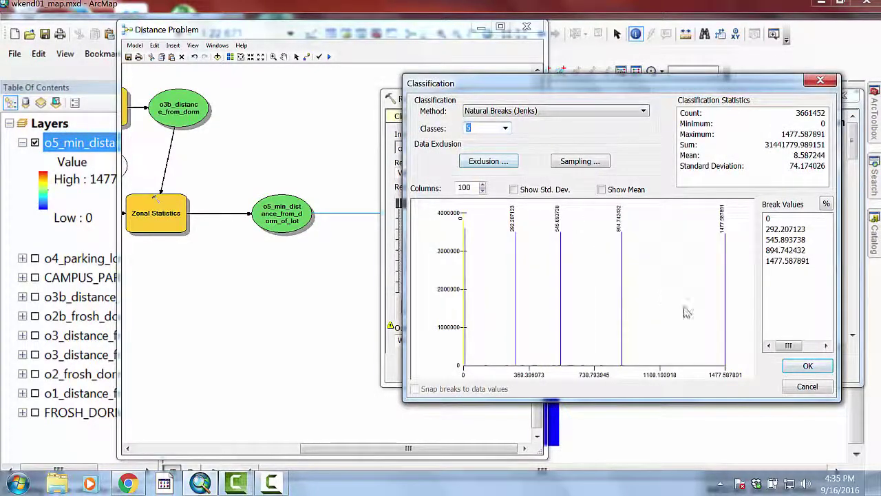
click(807, 367)
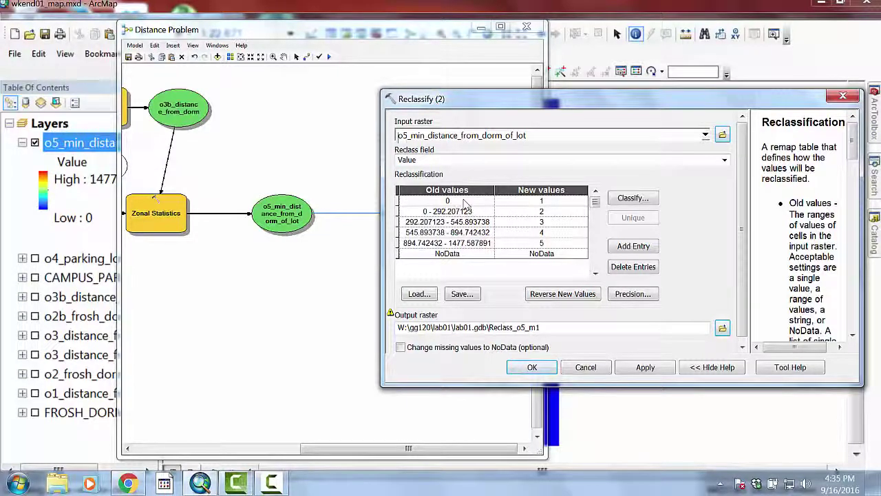
Try NoData as the new value for old value 0, and discard the Reclassify settings
click(541, 202)
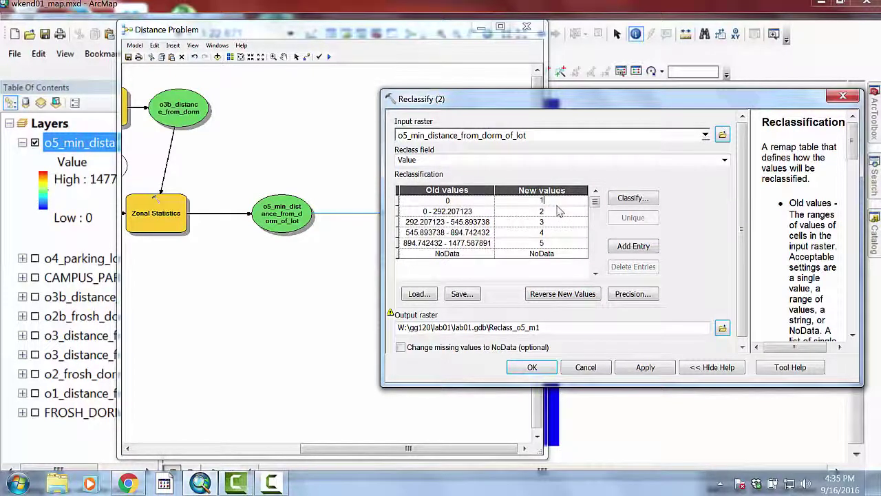
text(NoData)
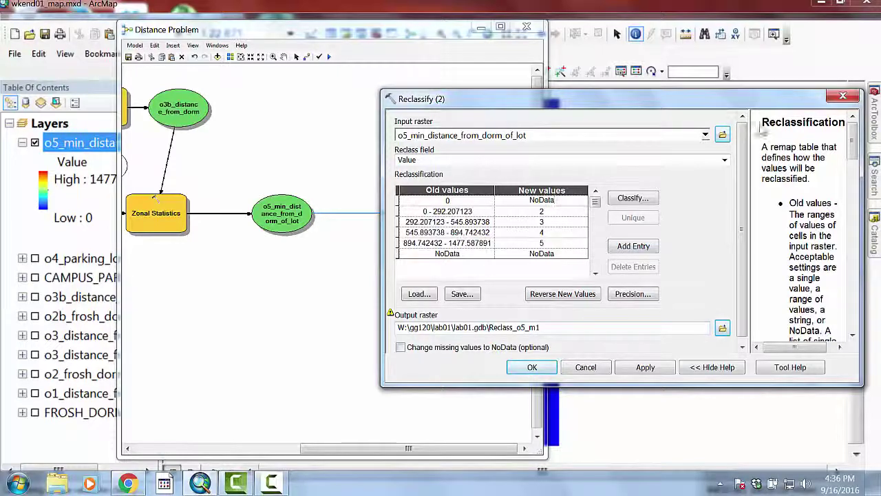
click(584, 368)
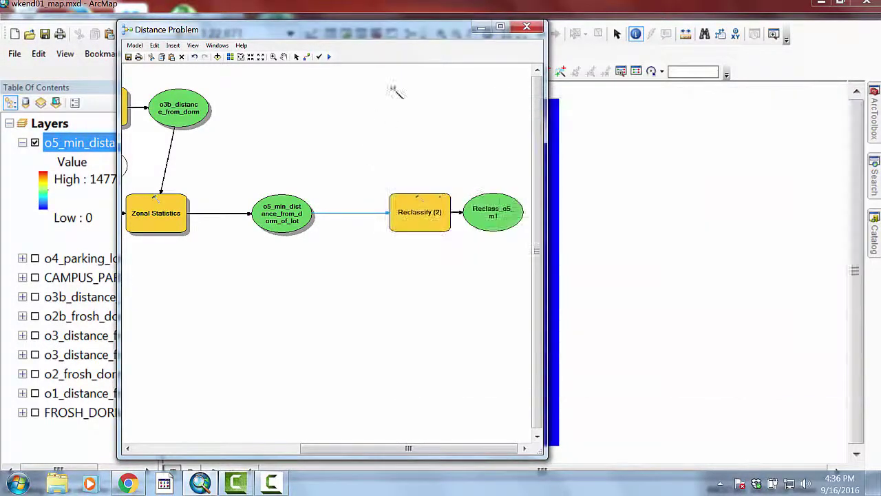
Examine the source properties of the o5_min_distance_from_dorm_of_lot layer, including its pixel type and linear unit
click(480, 27)
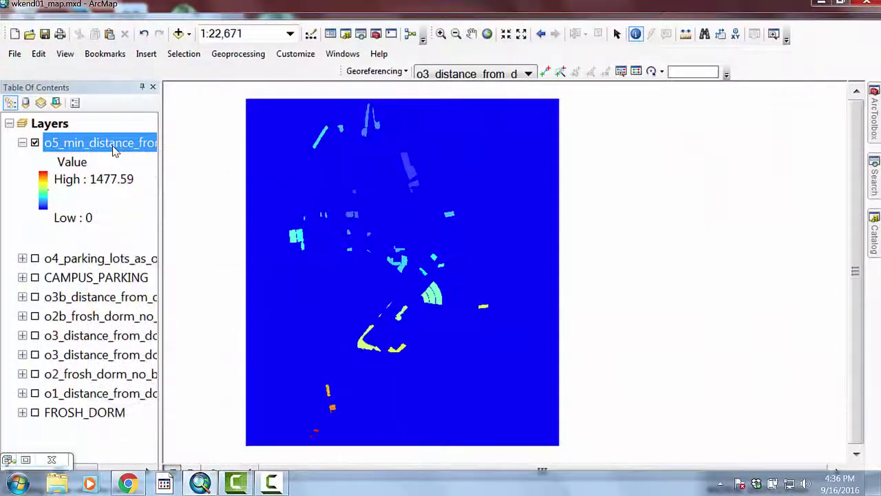
right_click(43, 100)
click(69, 233)
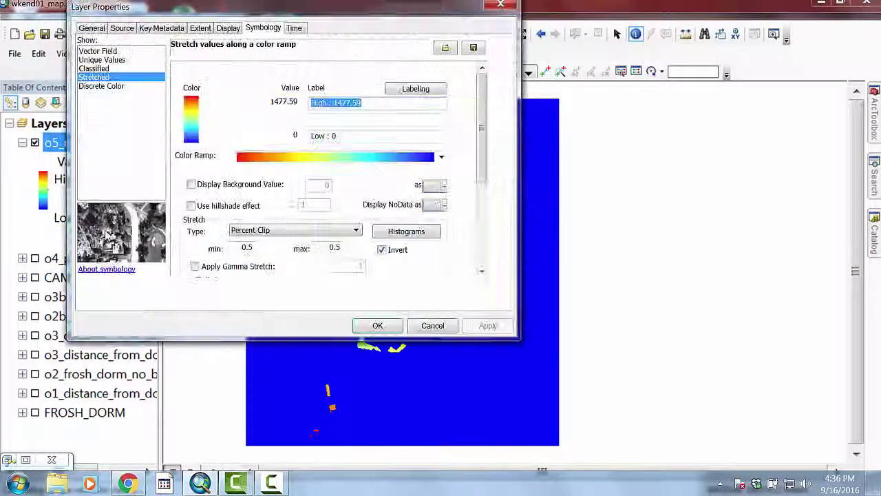
click(122, 27)
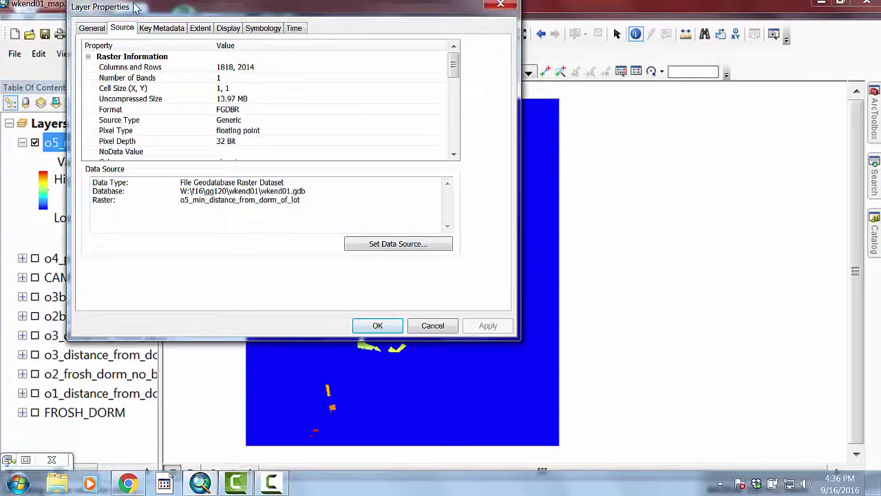
drag(135, 7, 248, 64)
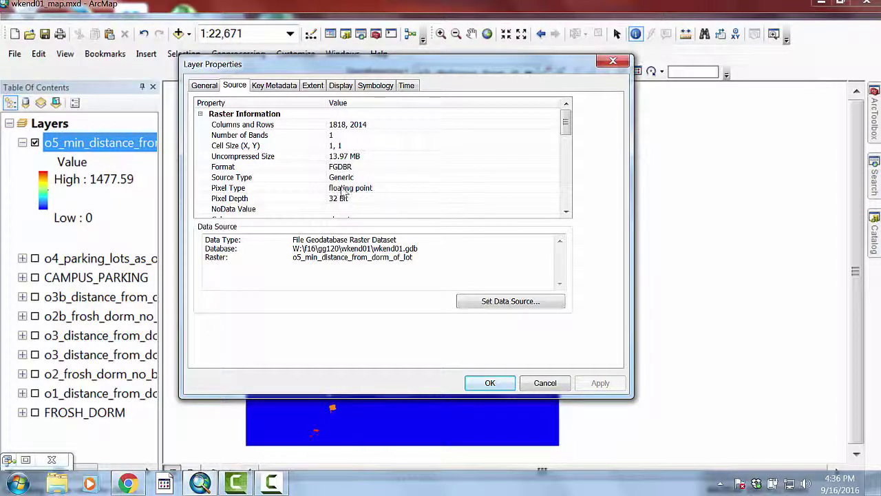
drag(565, 124, 566, 171)
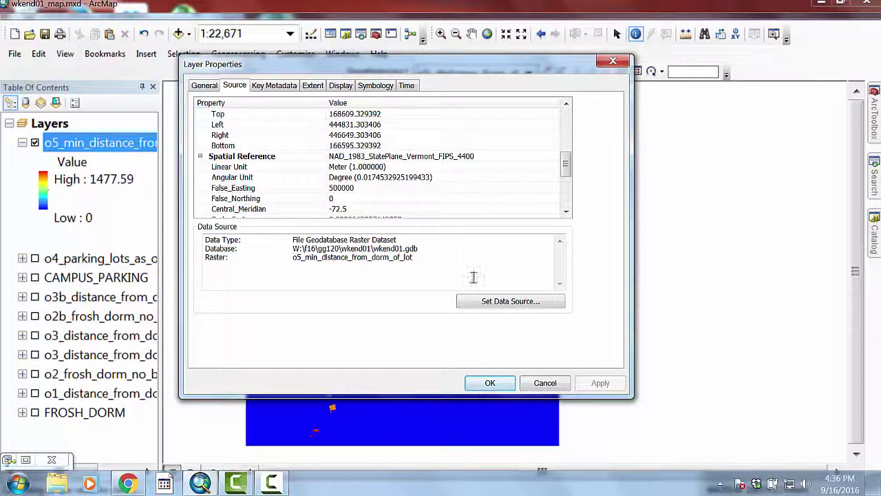
key(Return)
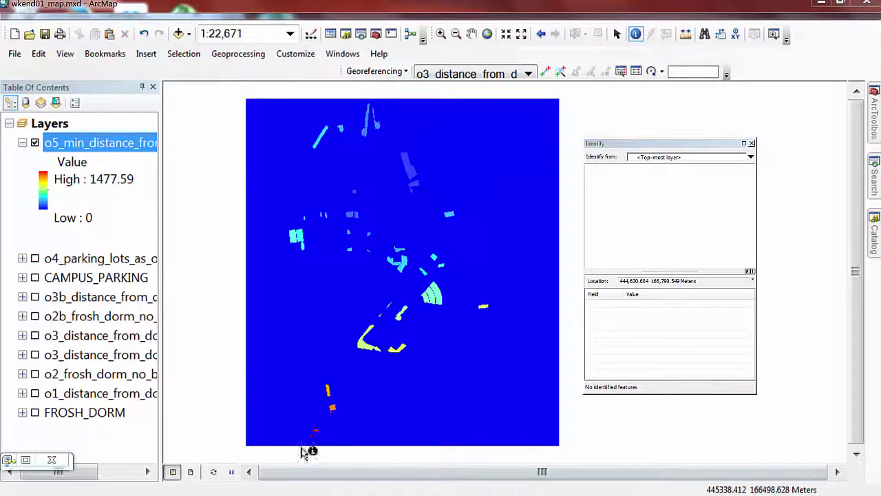
Switch to Chrome, search Google for "1/4 mile in meters" to get the conversion, and return to ArcMap
click(133, 476)
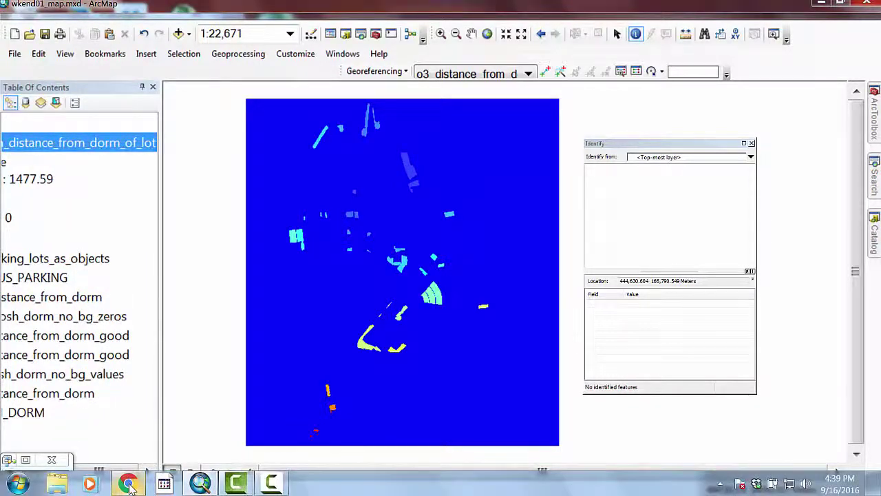
click(128, 483)
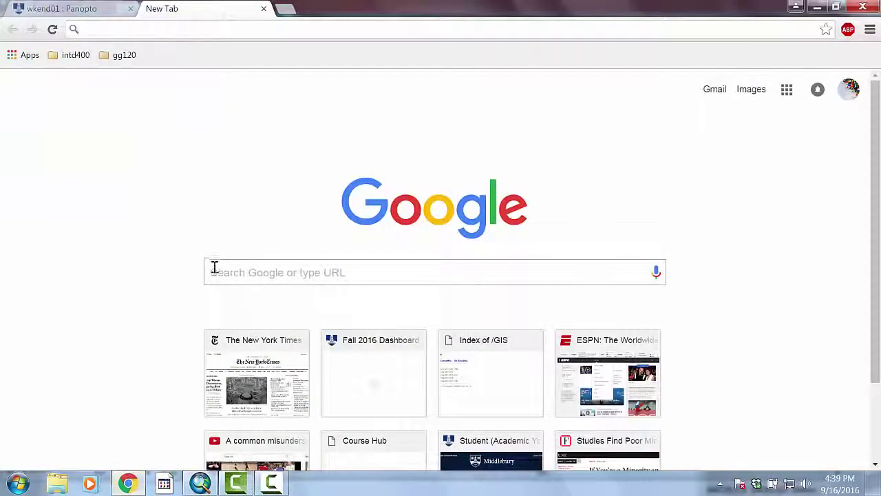
click(233, 274)
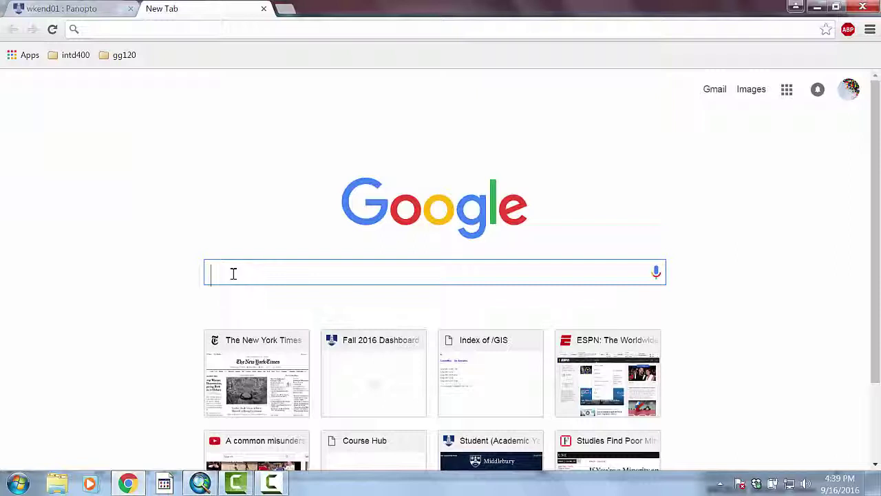
text(1/4 mile)
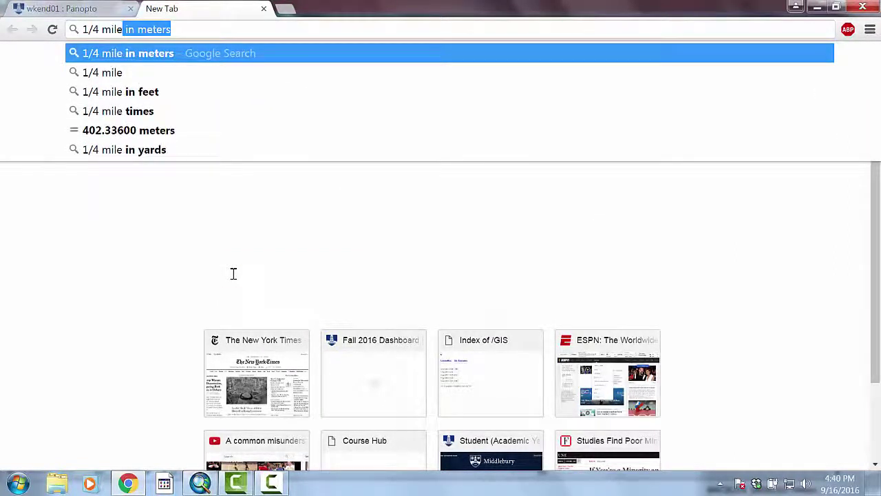
key(Return)
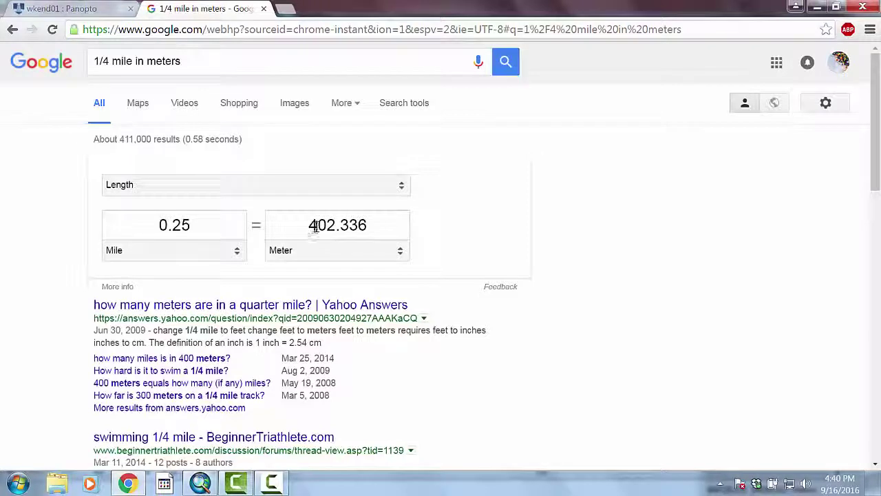
drag(309, 225, 375, 225)
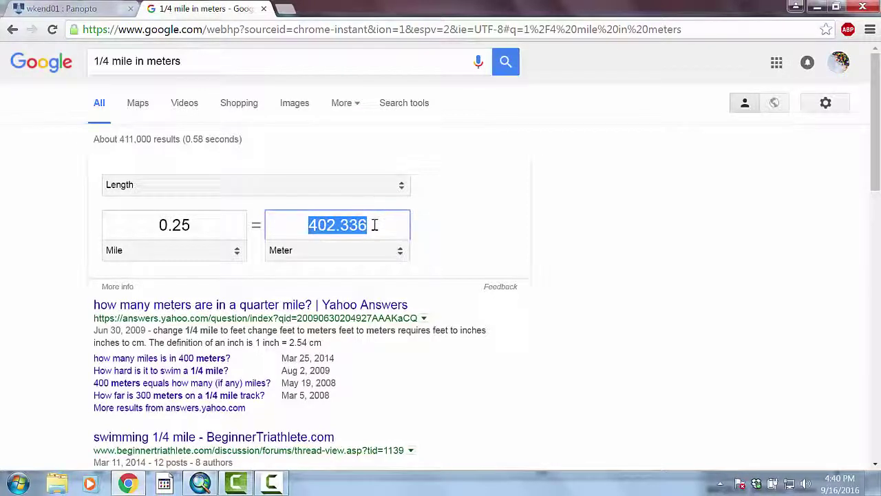
click(816, 7)
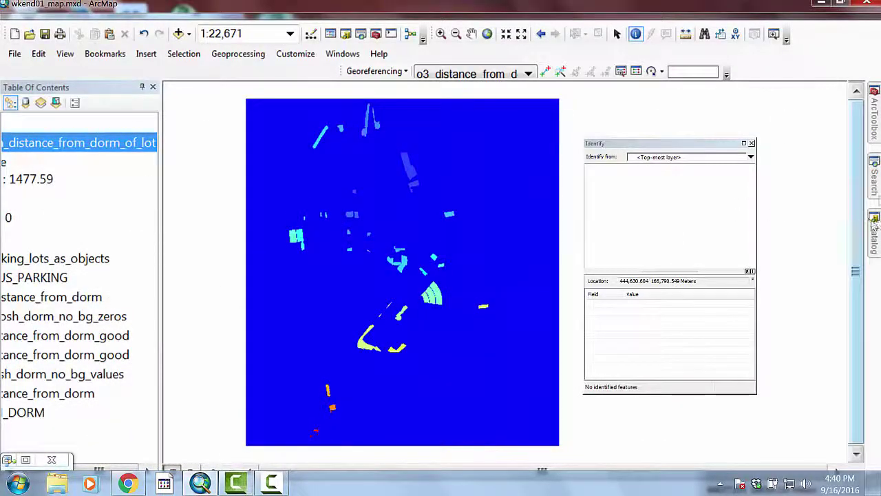
Bring back the Distance Problem model window and restore it from full-screen size
click(28, 461)
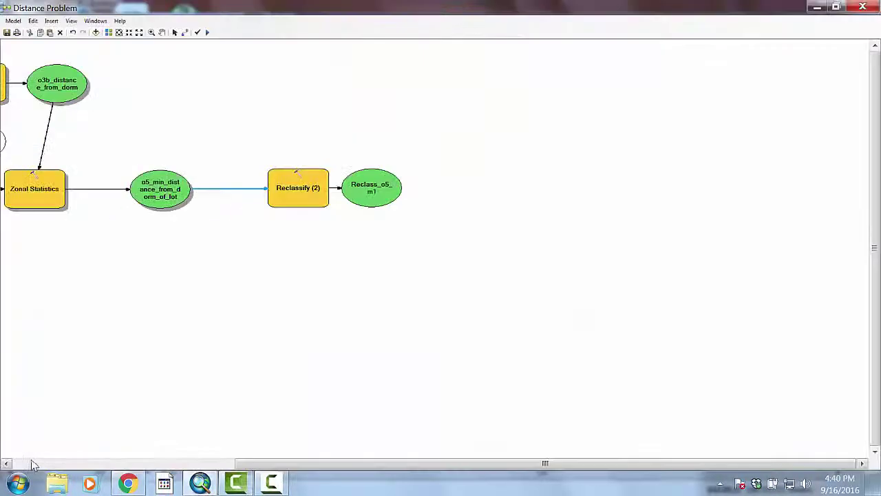
click(841, 8)
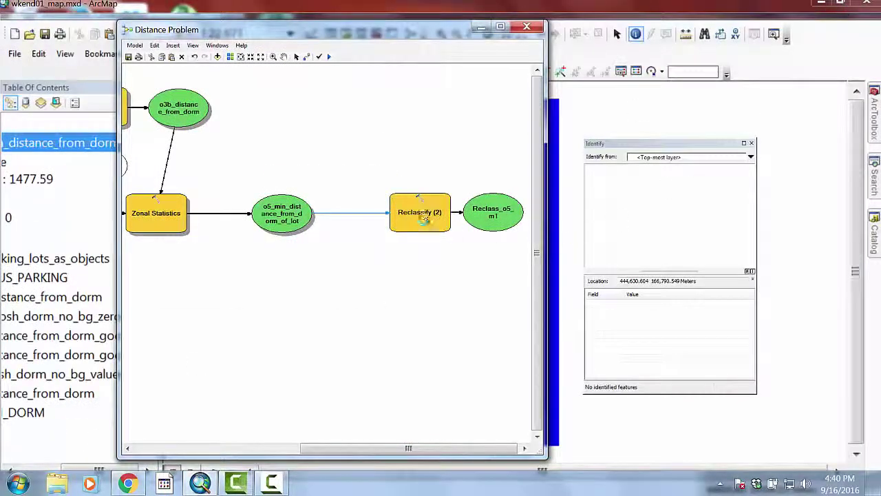
double_click(425, 218)
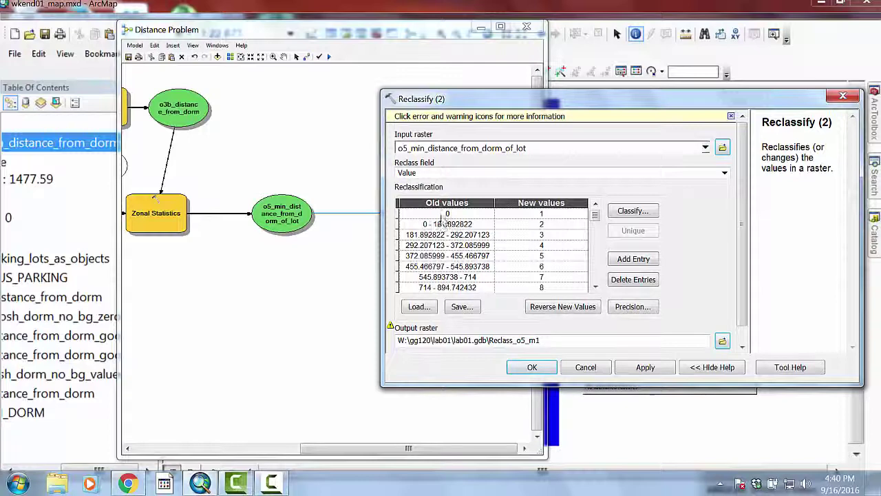
click(540, 215)
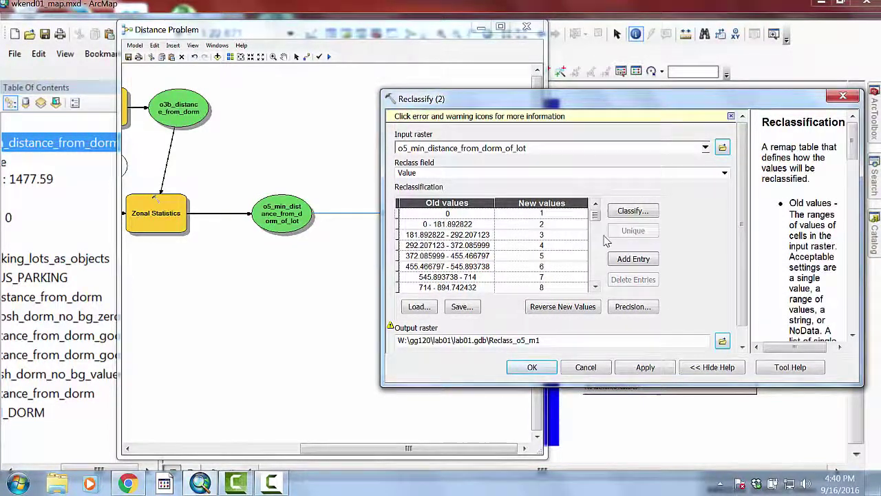
text(No)
click(631, 212)
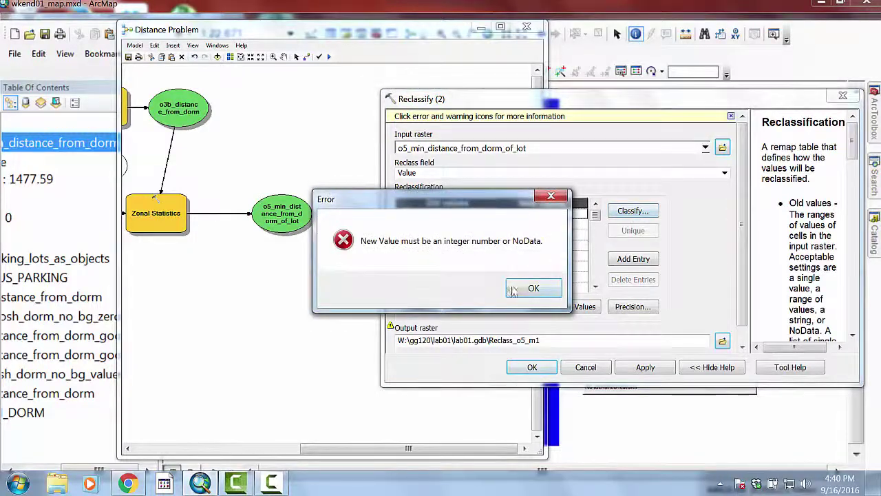
click(531, 289)
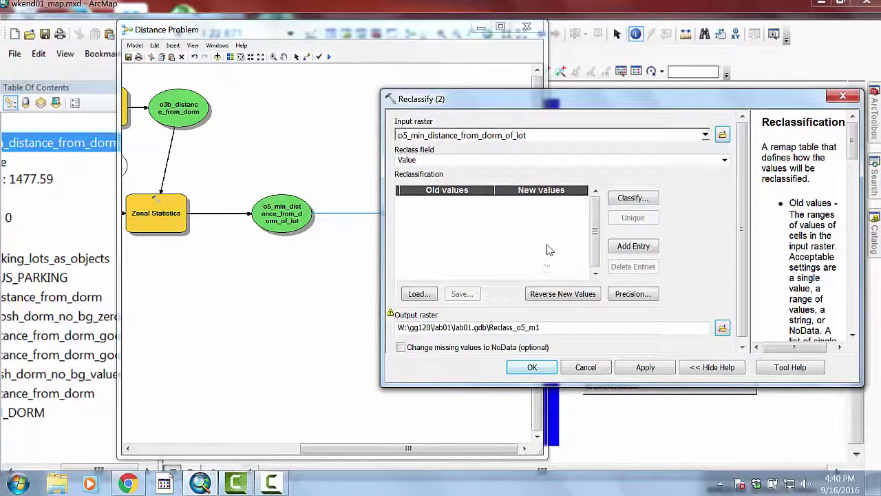
click(630, 199)
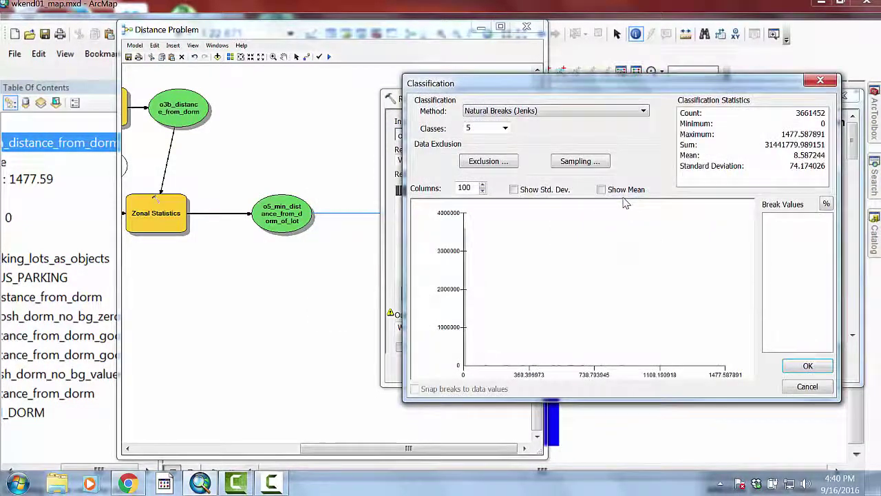
click(808, 387)
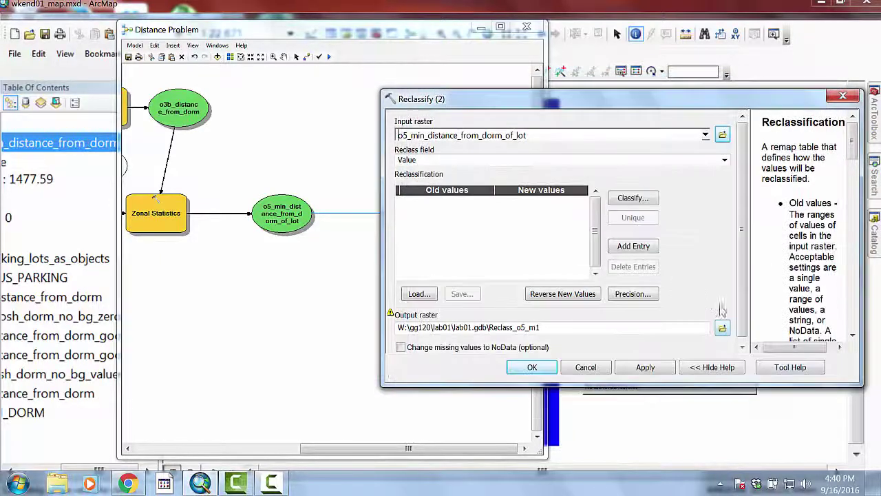
click(588, 369)
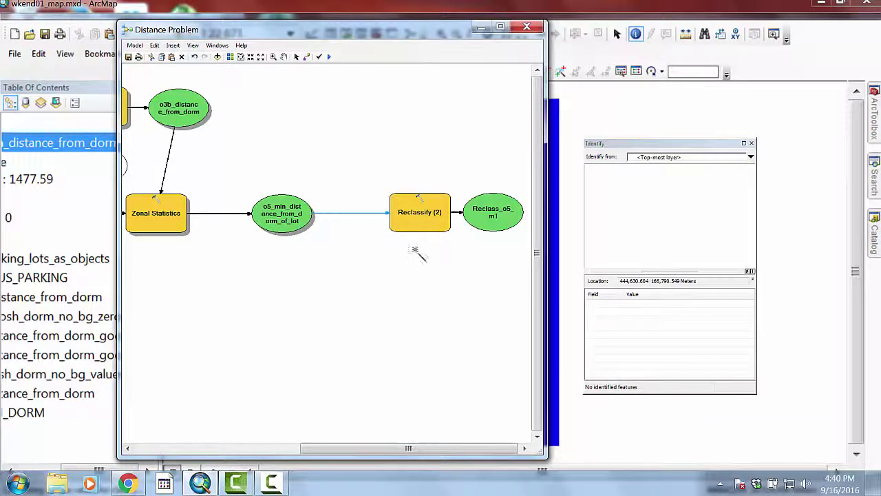
Classify the Reclassify (2) input into 5 Natural Breaks (Jenks) classes, and assign NoData as the new value for old value 0
double_click(421, 213)
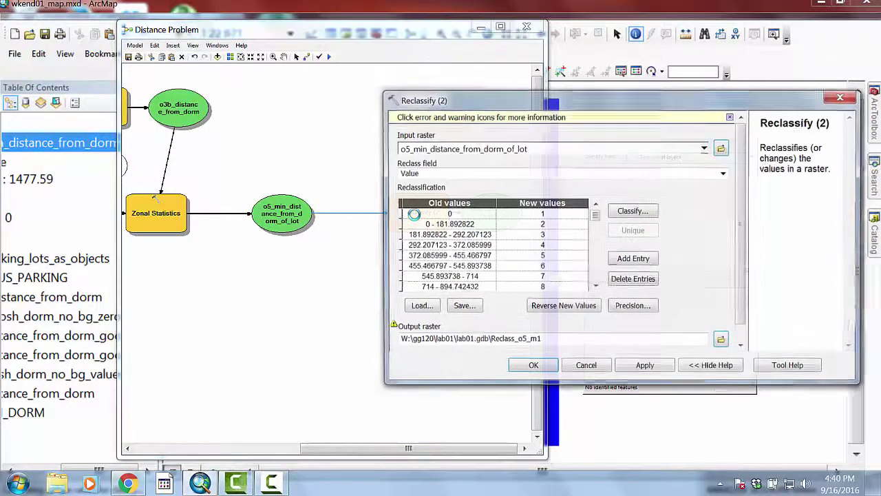
drag(564, 100, 387, 86)
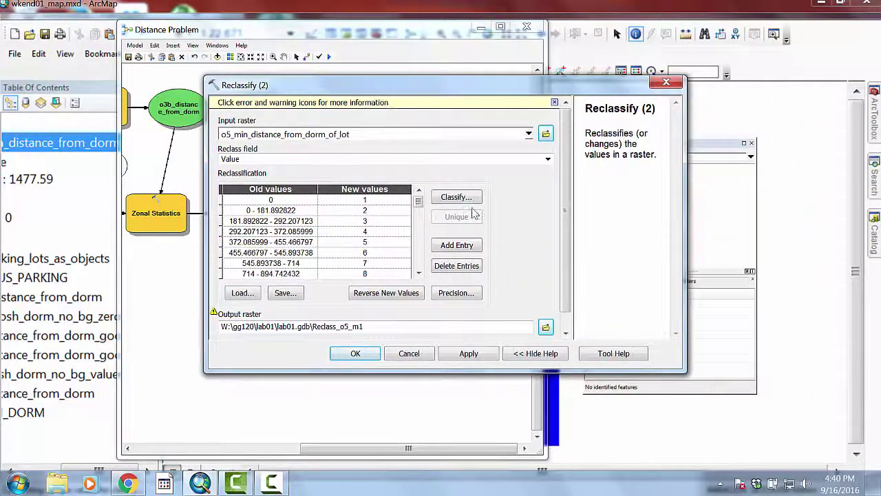
click(457, 197)
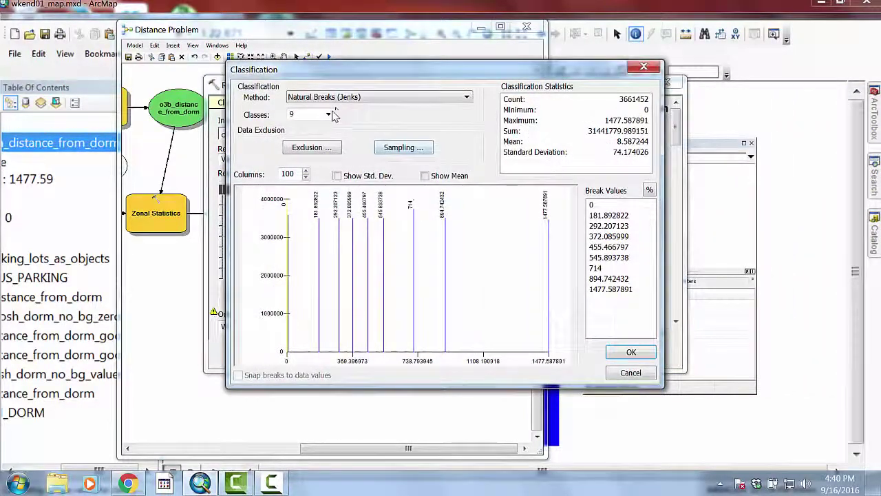
click(328, 115)
click(296, 143)
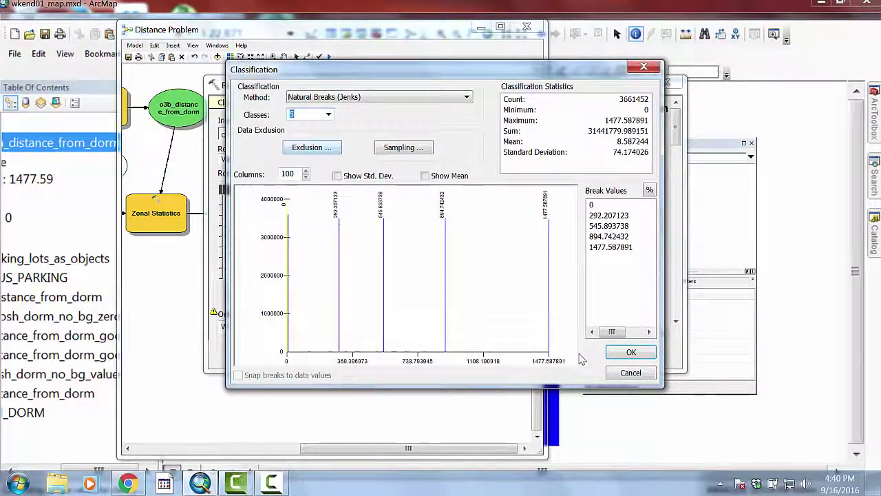
click(629, 352)
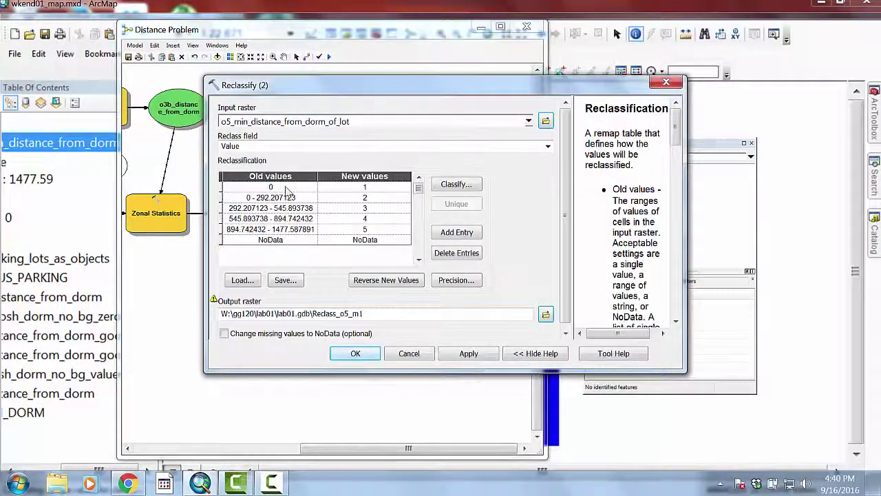
click(365, 187)
text(NoData)
Change the second old-value range to 0 - 402.336 and set its new value to 0
click(299, 197)
key(BackSpace)
key(BackSpace)
key(BackSpace)
key(BackSpace)
key(BackSpace)
key(BackSpace)
key(BackSpace)
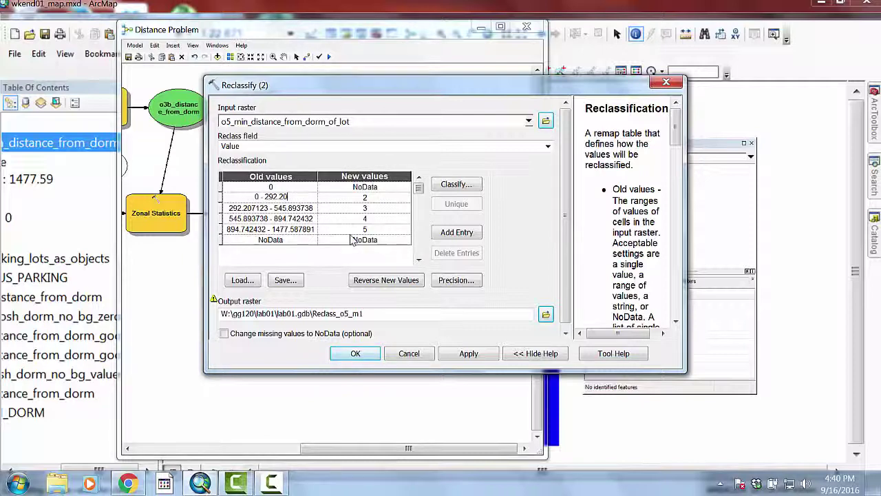
key(BackSpace)
key(BackSpace)
key(BackSpace)
text(402.336)
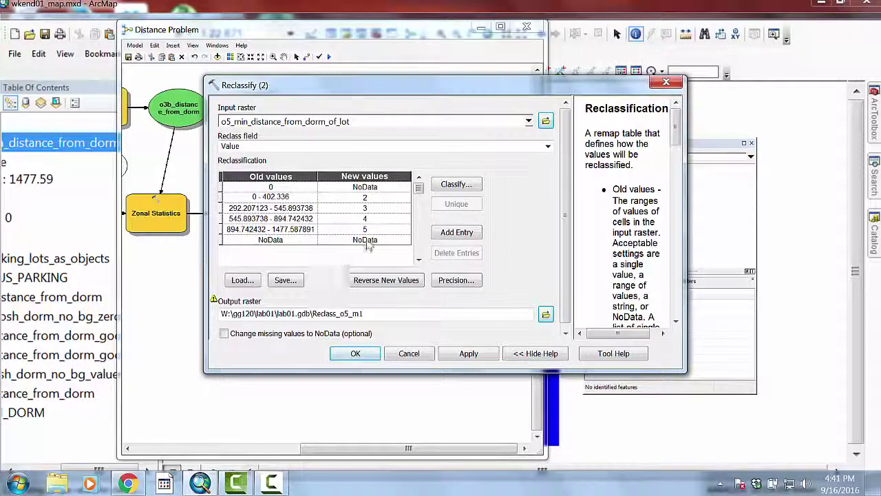
click(376, 200)
key(BackSpace)
text(0)
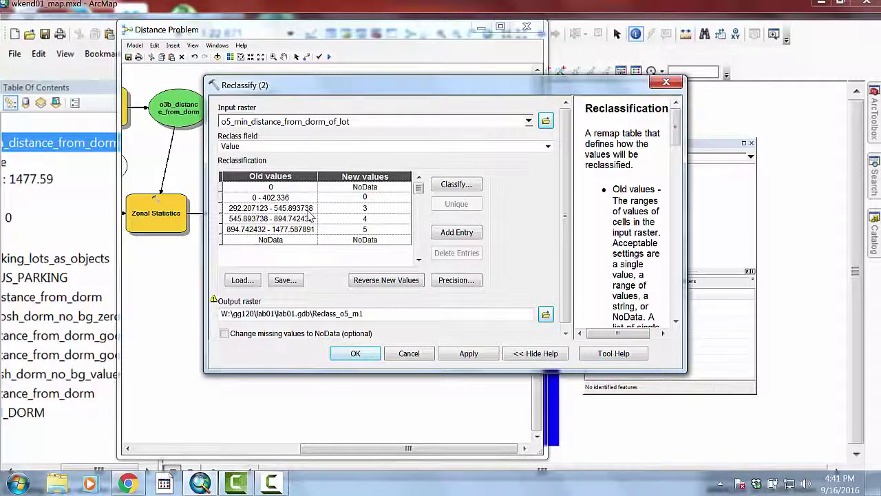
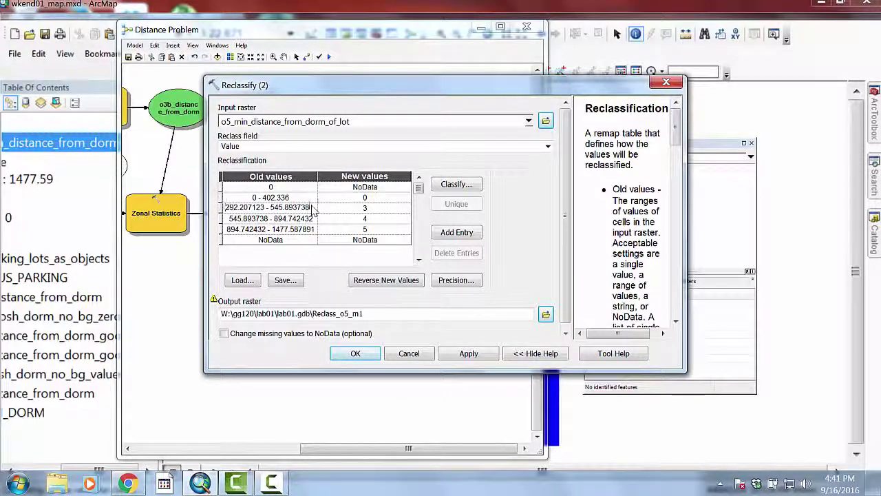
Replace the third old-value range with one starting at 402.336, leaving its upper limit open
drag(313, 209, 195, 215)
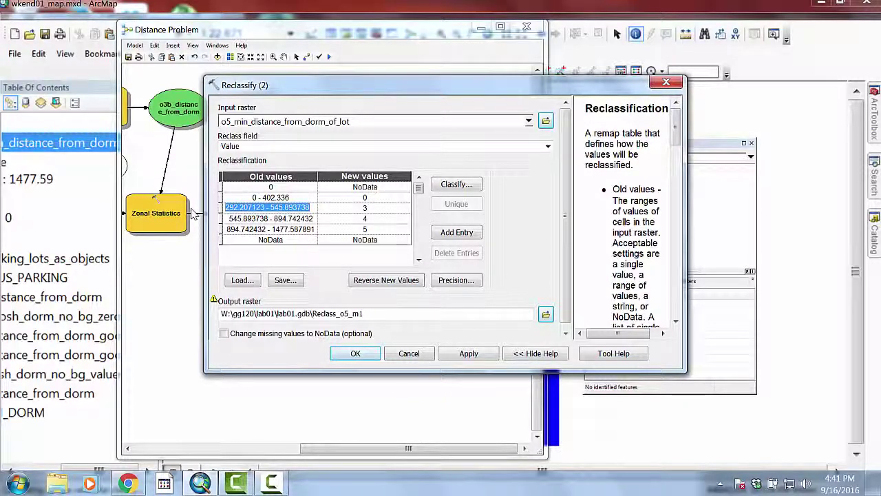
text(402.33)
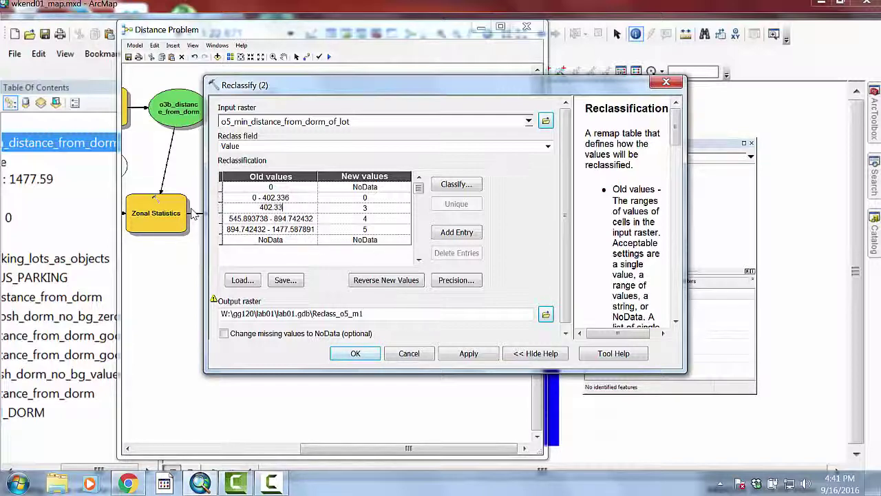
text(6 -)
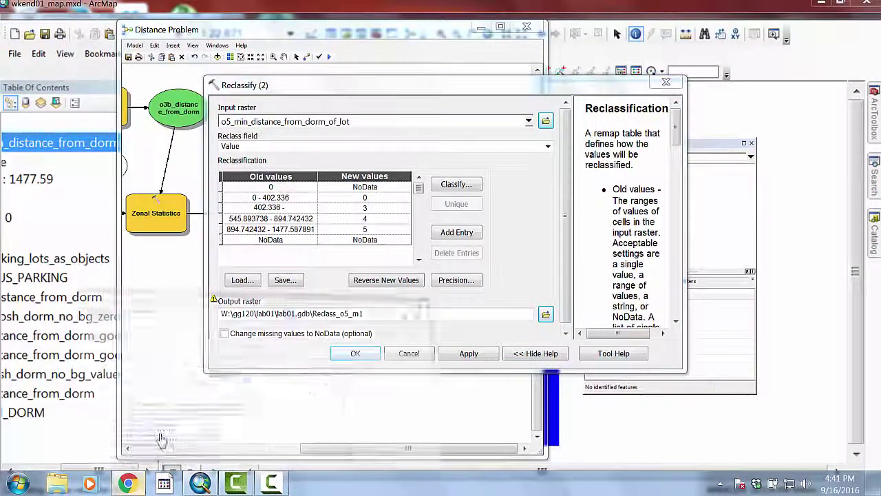
Switch to Chrome, convert 0.5 mile to meters in Google's unit converter, and copy the meter value
click(130, 485)
click(194, 226)
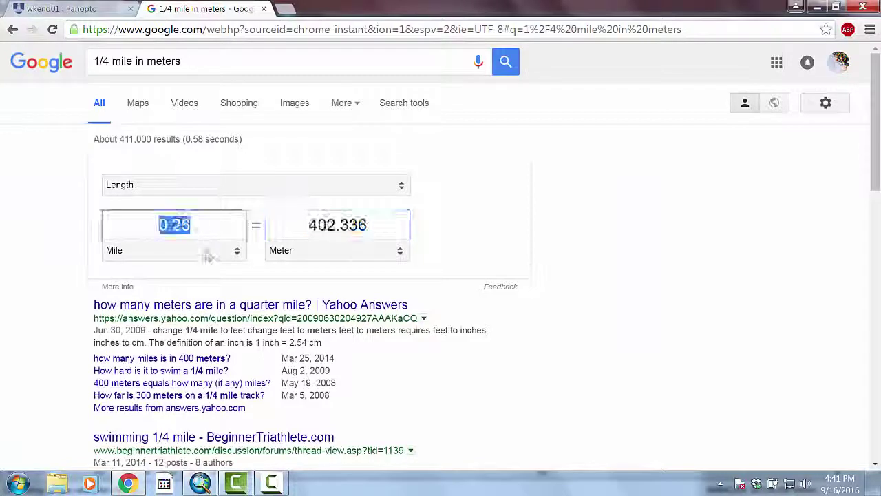
click(195, 225)
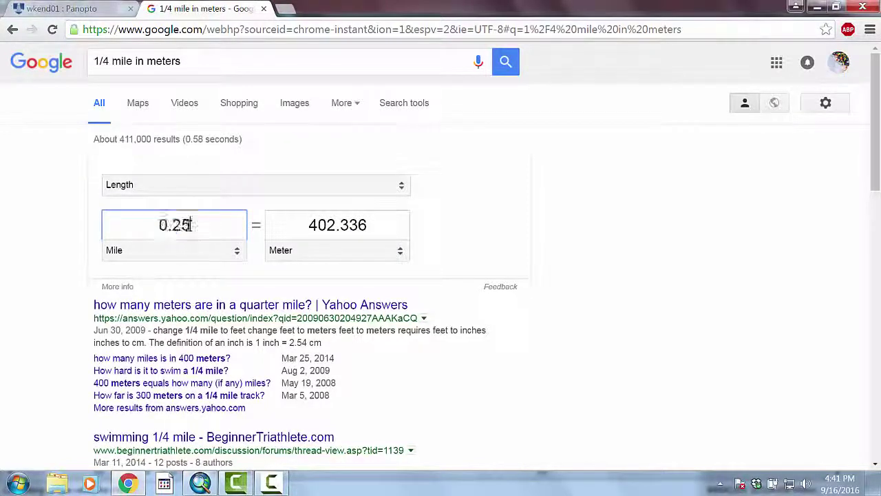
key(BackSpace)
key(BackSpace)
text(5)
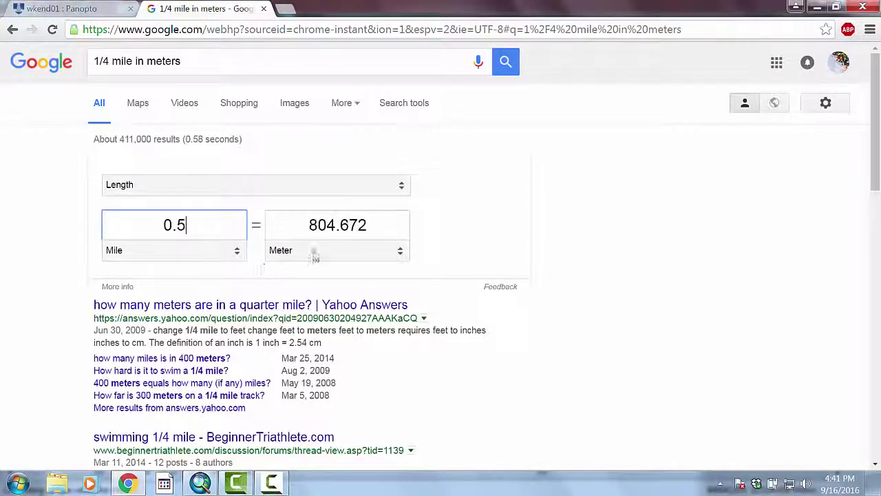
drag(310, 224, 375, 221)
key(ctrl+c)
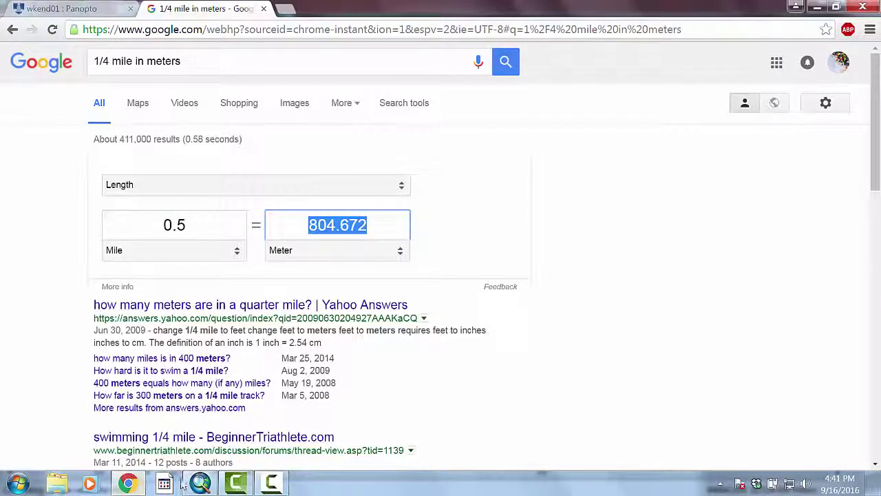
Return to ArcMap and paste 804.672 as the third range's upper limit and the fourth range's lower limit
click(200, 482)
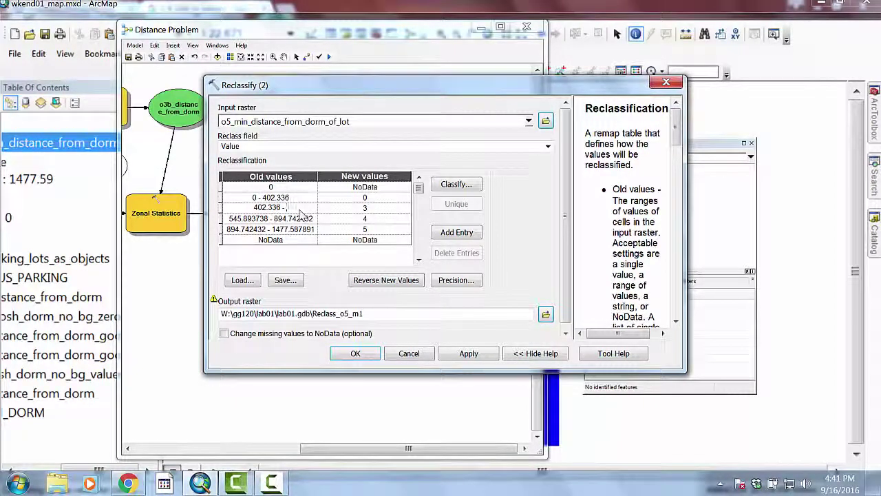
key(ctrl+v)
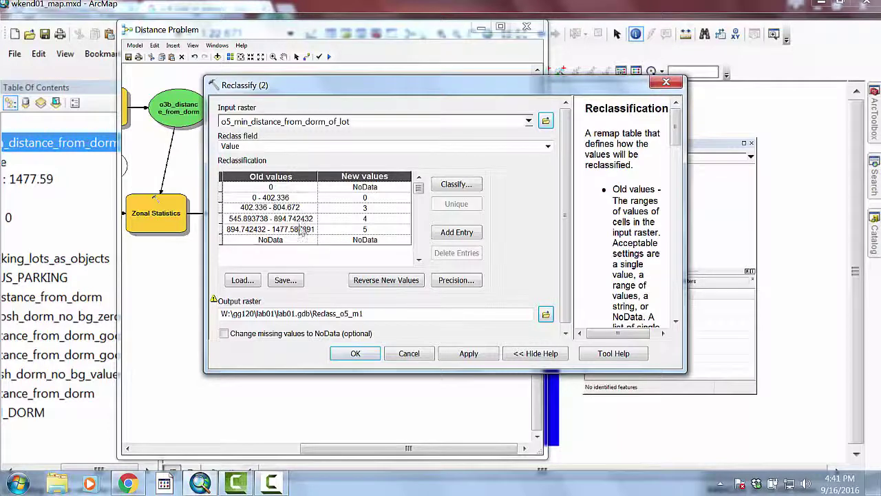
click(266, 219)
click(265, 219)
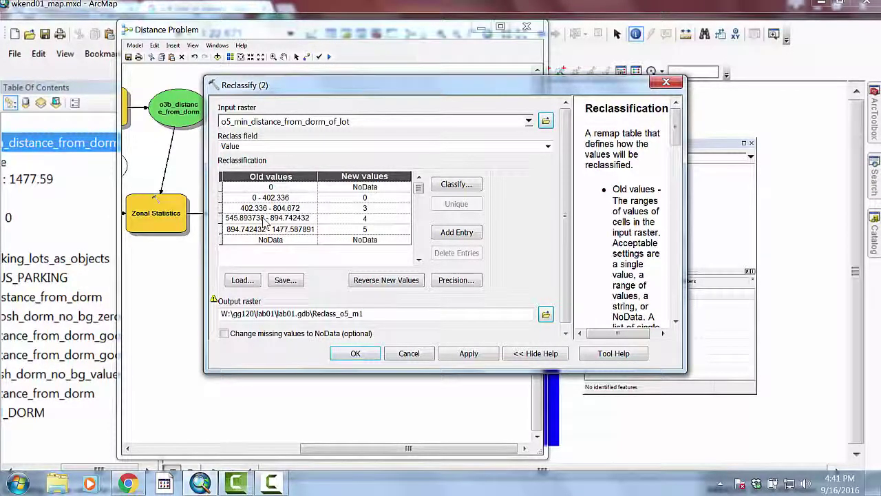
drag(265, 219, 183, 224)
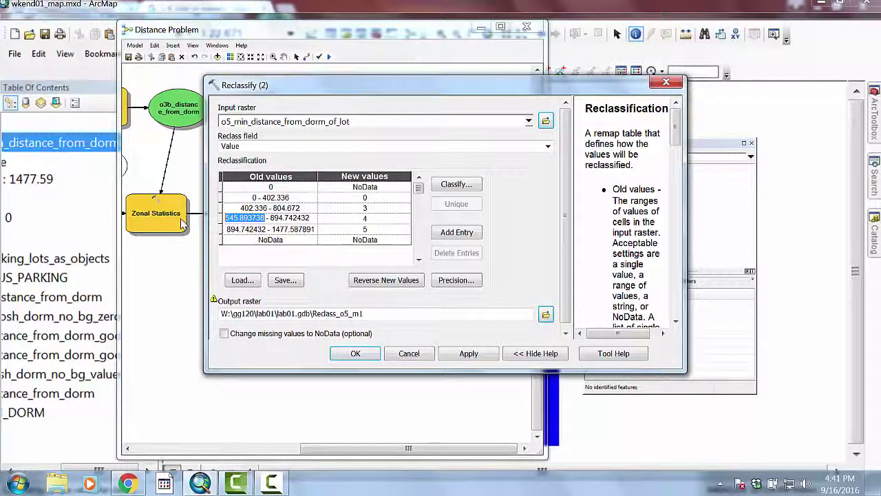
key(ctrl+v)
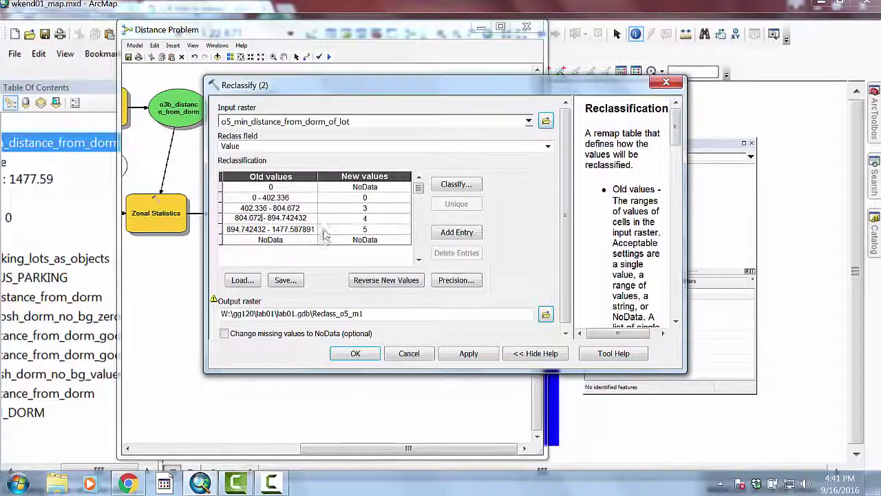
click(309, 218)
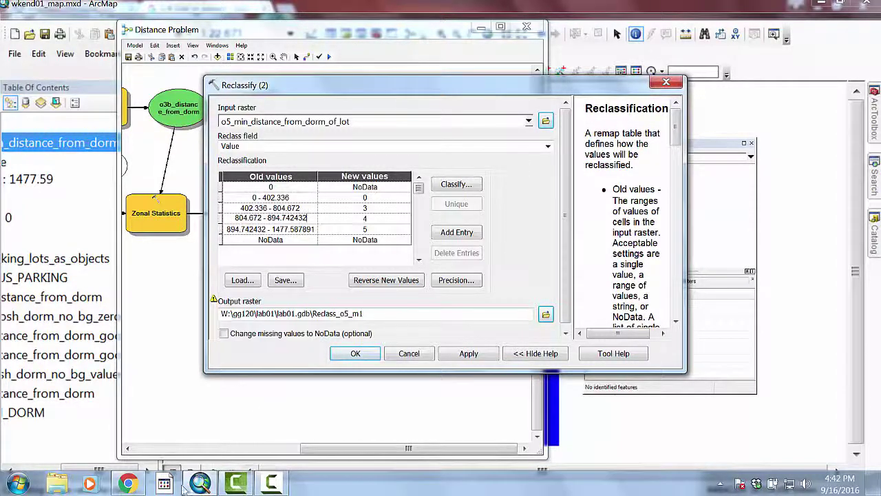
Switch to Chrome, convert 0.75 mile to meters in Google's unit converter, and copy the meter value
click(127, 483)
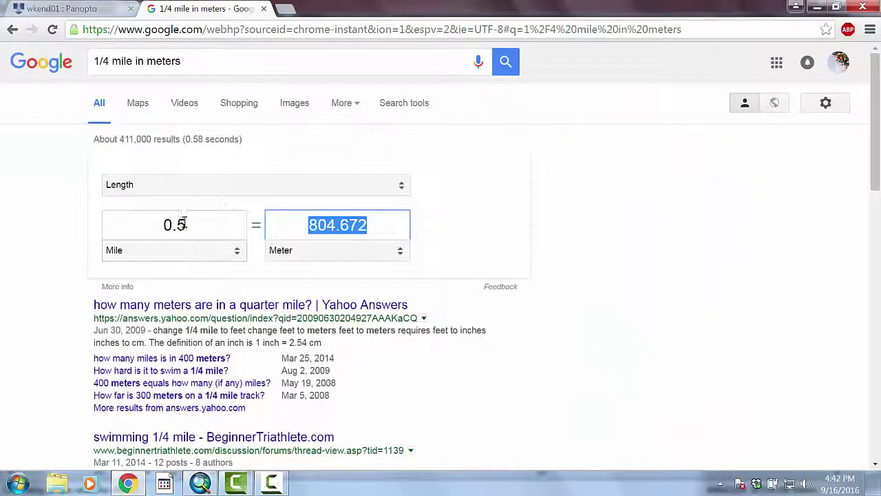
double_click(183, 224)
key(BackSpace)
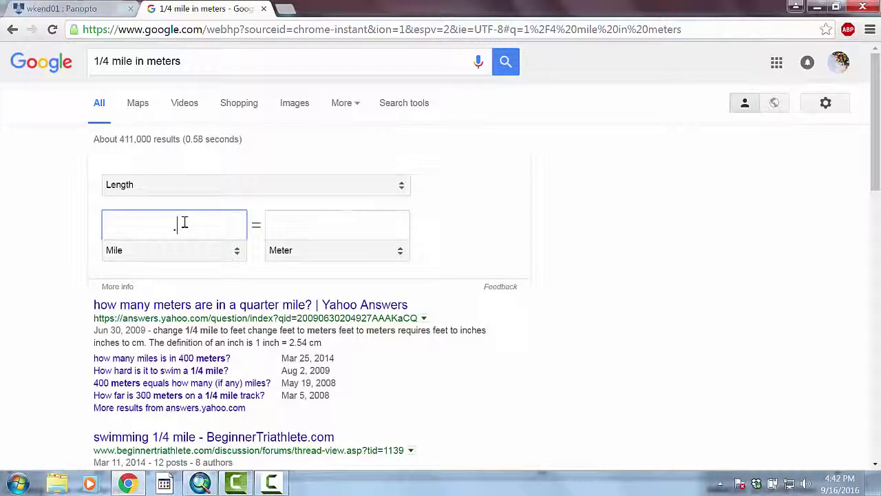
text(.75)
key(Tab)
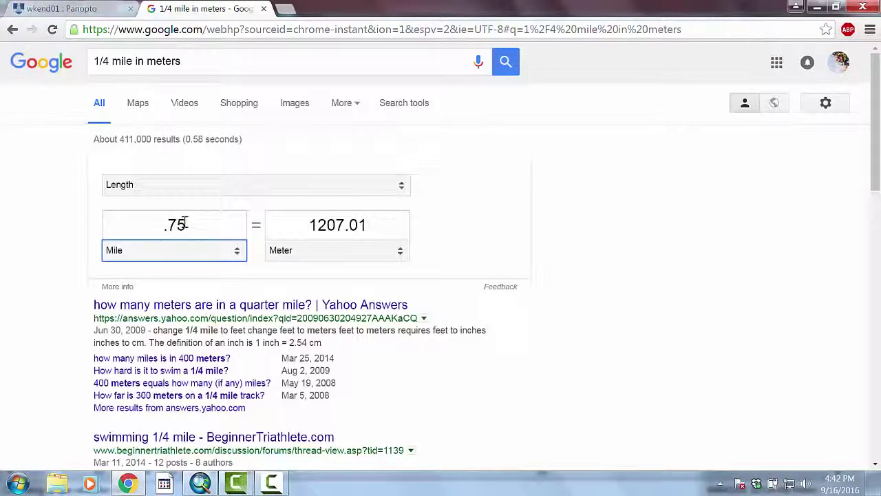
double_click(368, 229)
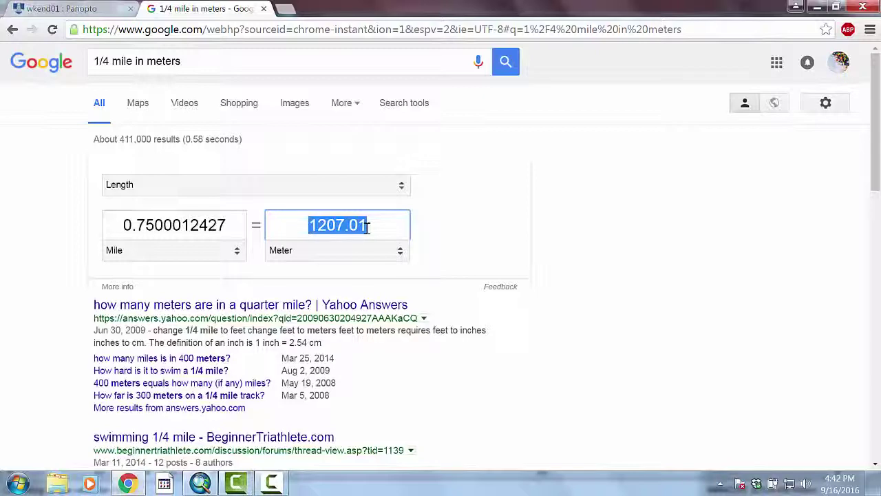
Return to ArcMap and replace the fourth old-value range's upper limit with 1207.01
key(alt+Tab)
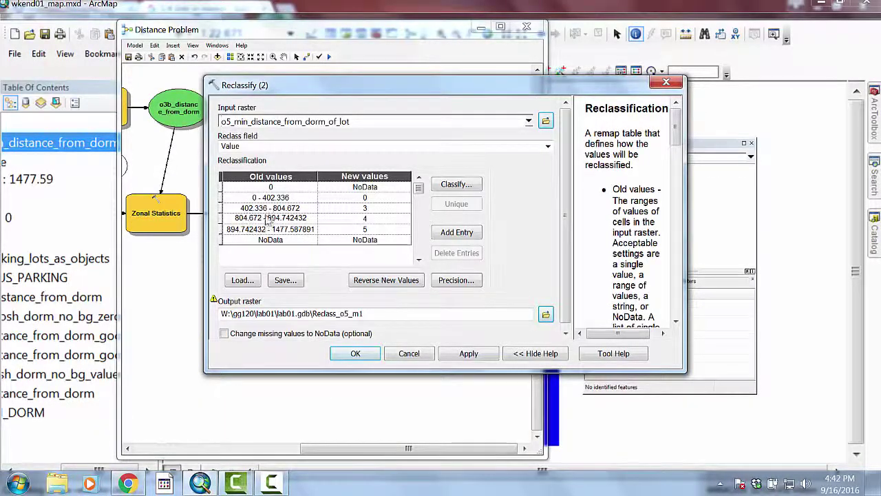
key(BackSpace)
key(BackSpace)
key(BackSpace)
key(BackSpace)
key(BackSpace)
key(BackSpace)
key(BackSpace)
key(BackSpace)
key(BackSpace)
key(BackSpace)
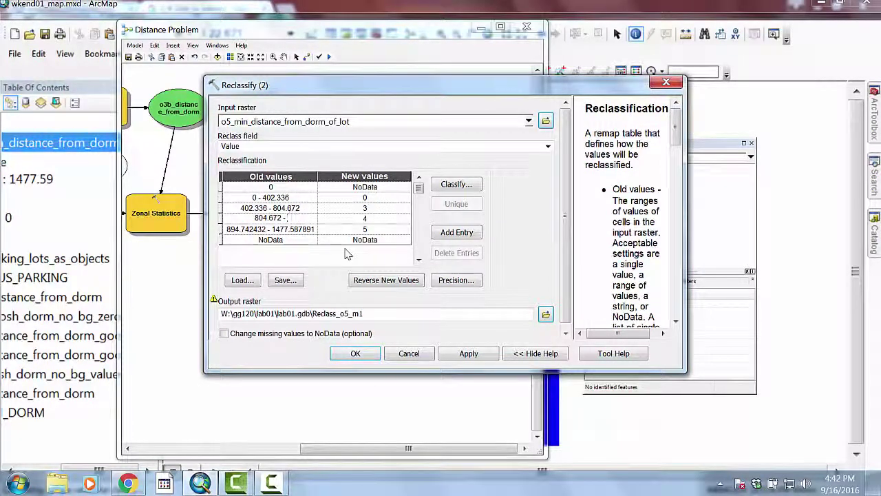
text(1207.01)
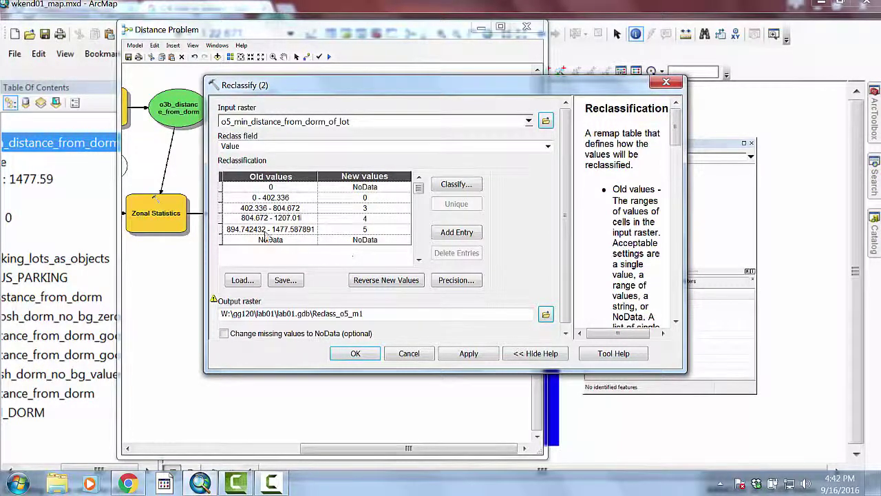
click(266, 230)
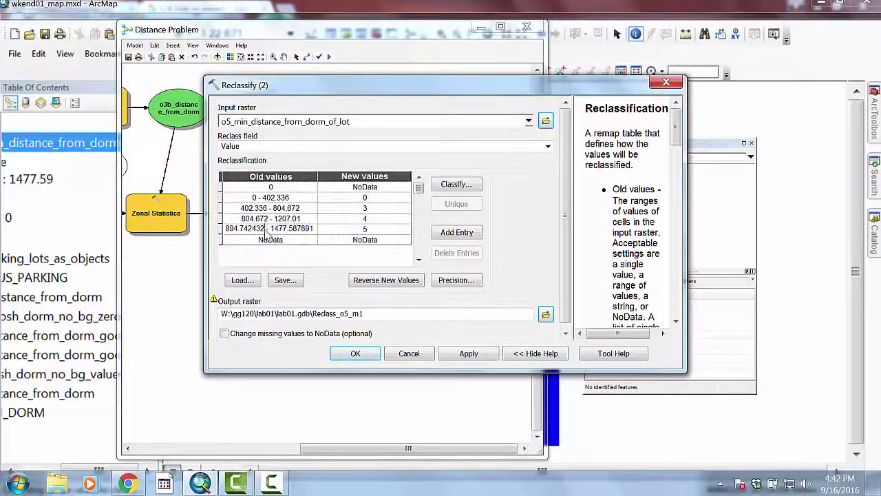
key(BackSpace)
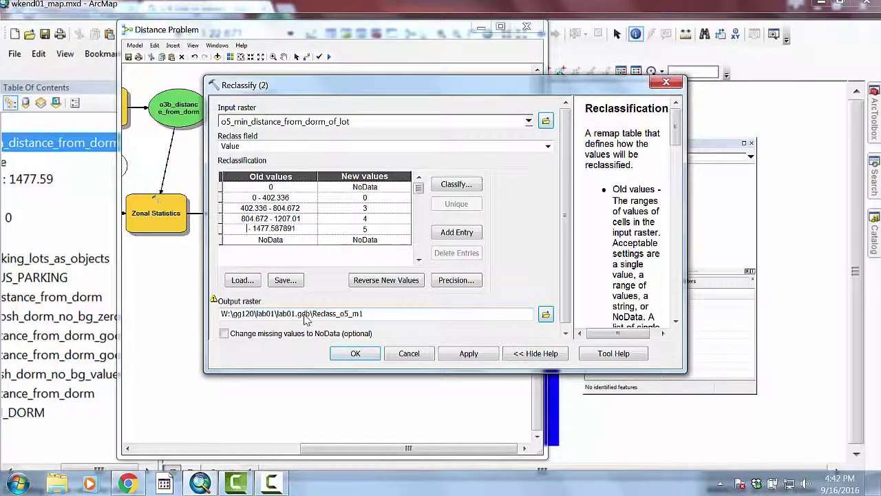
text(1207.01)
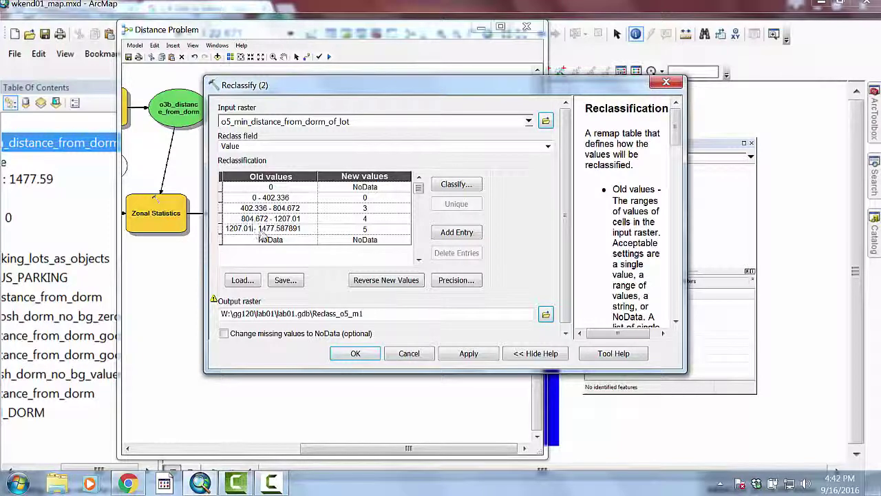
drag(259, 229, 314, 237)
text(01 - )
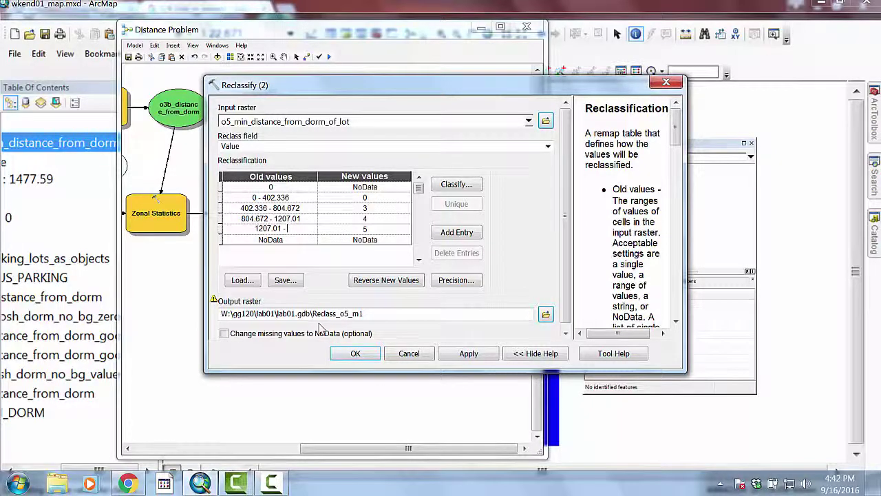
text(9999999999)
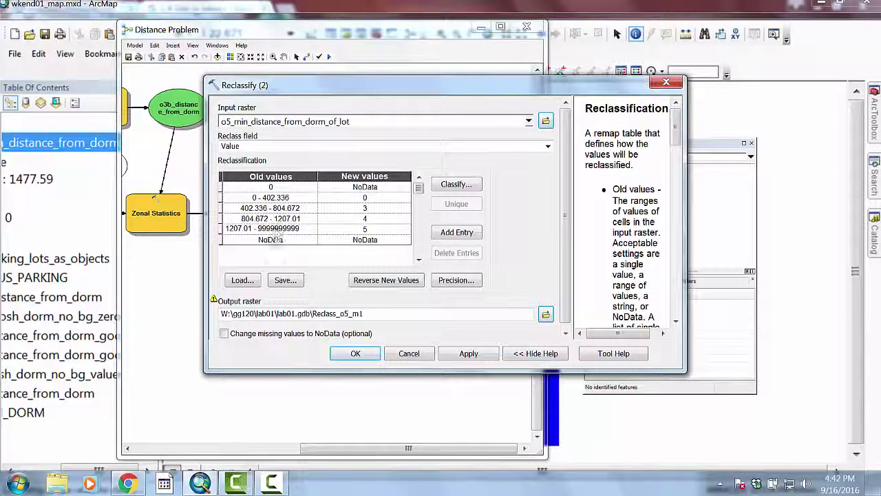
Set the new values of the third, fourth and fifth ranges to 10, 20 and 30
click(365, 228)
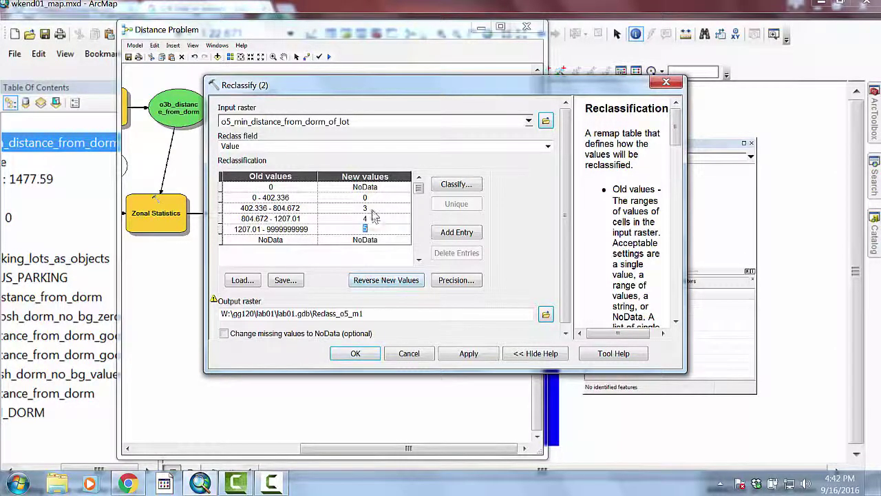
key(Return)
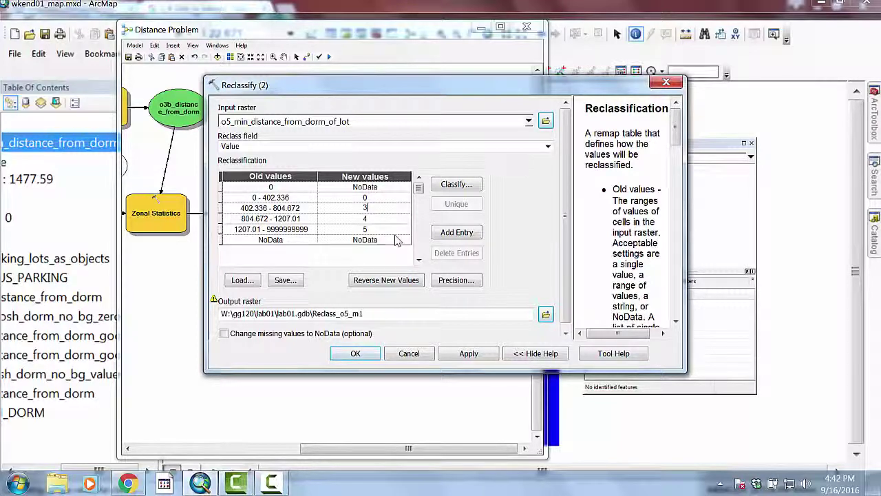
text(10)
key(Down)
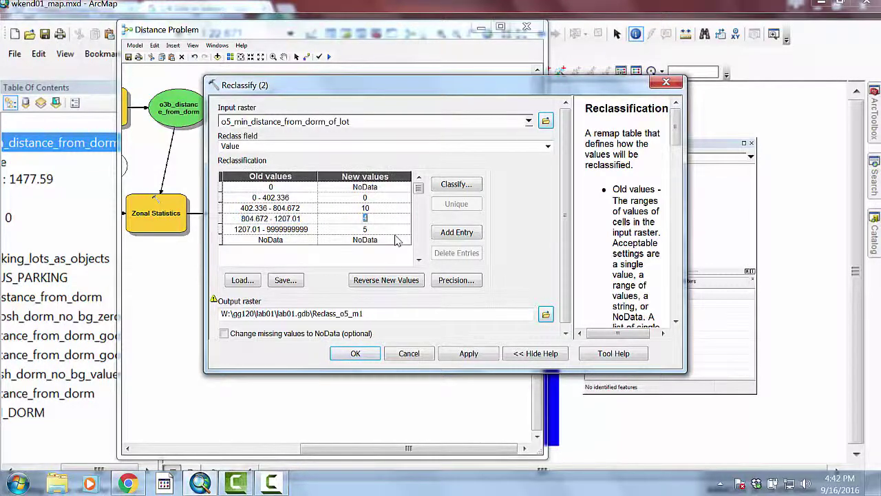
text(20)
key(Down)
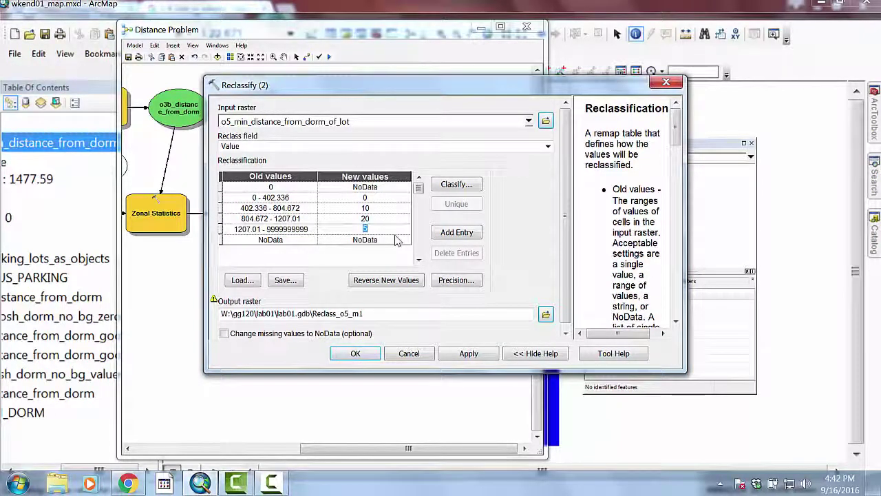
text(30)
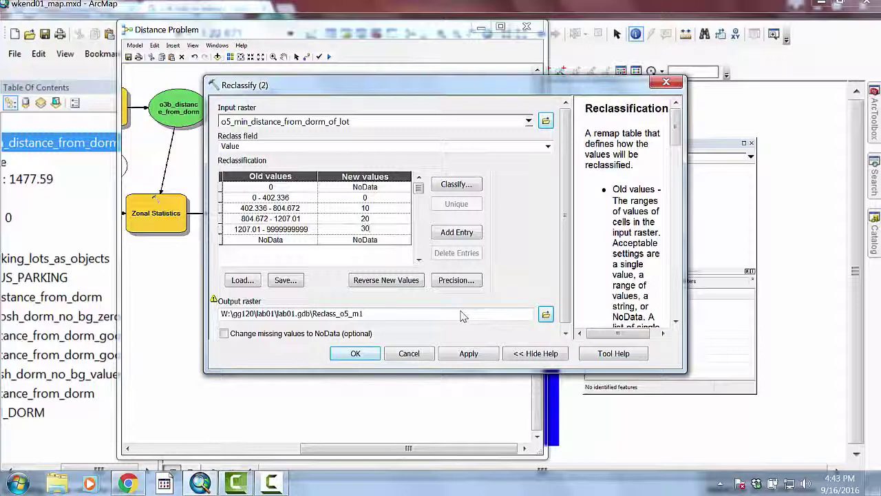
Name the output raster o6_parking_lots_scored_suitability in wkend01.gdb and accept the Reclassify settings
click(546, 315)
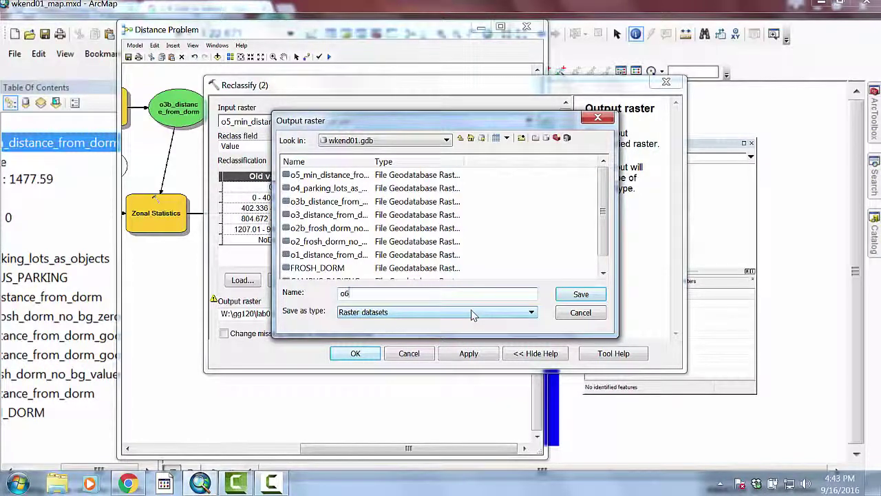
text(o6_)
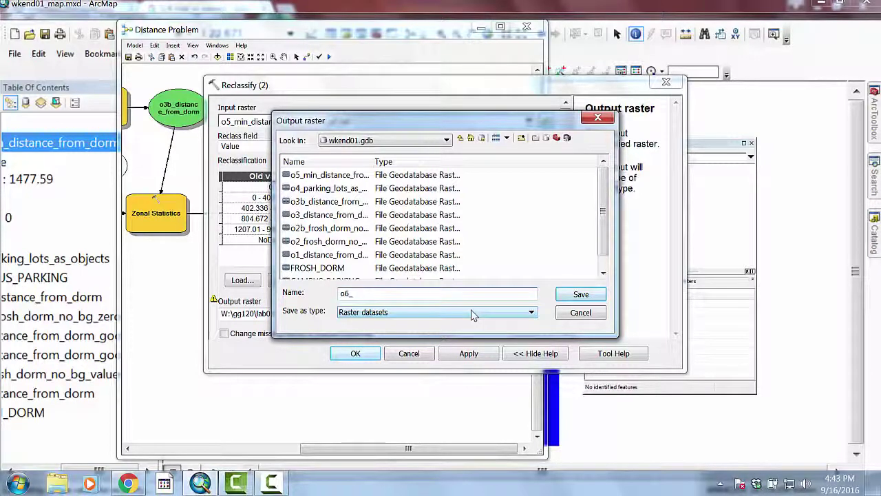
text(parking)
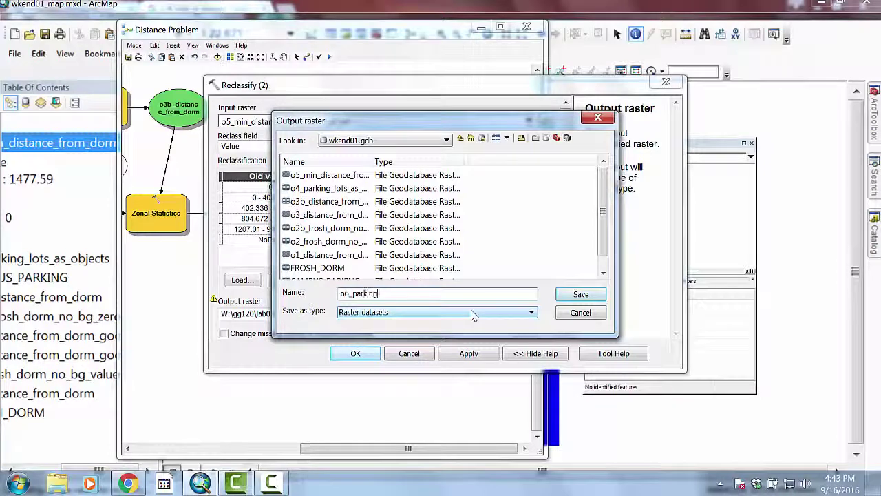
text(_lots)
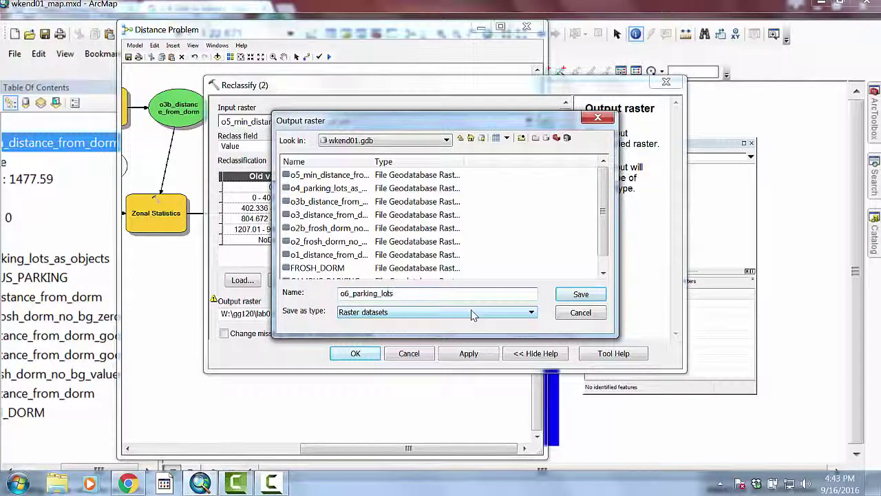
text(scored_)
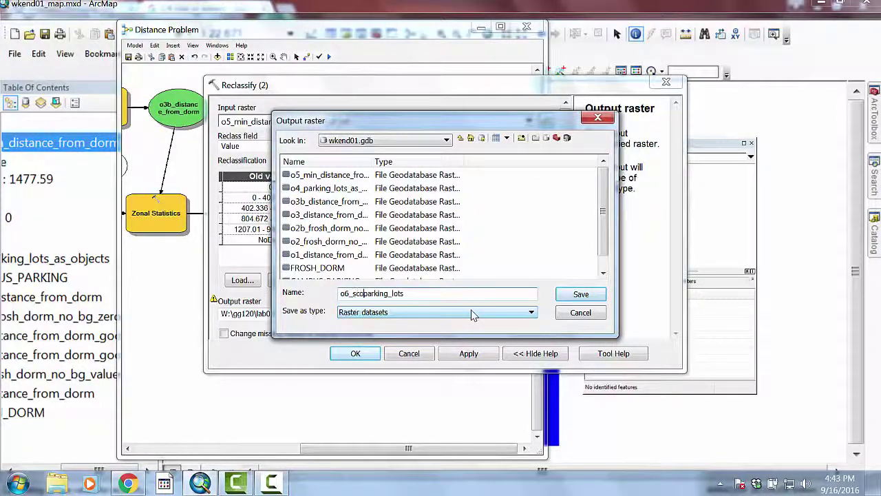
key(BackSpace)
key(BackSpace)
key(BackSpace)
key(BackSpace)
key(BackSpace)
key(BackSpace)
key(BackSpace)
text(_scored_suitab)
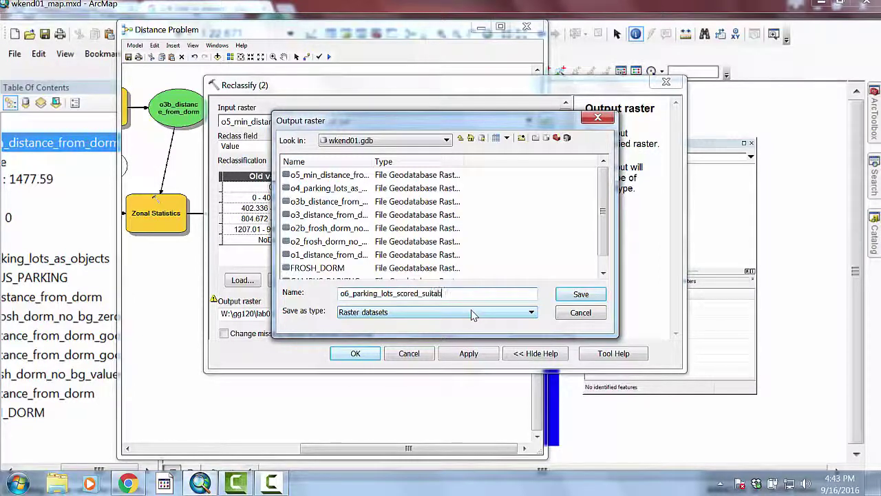
text(ility)
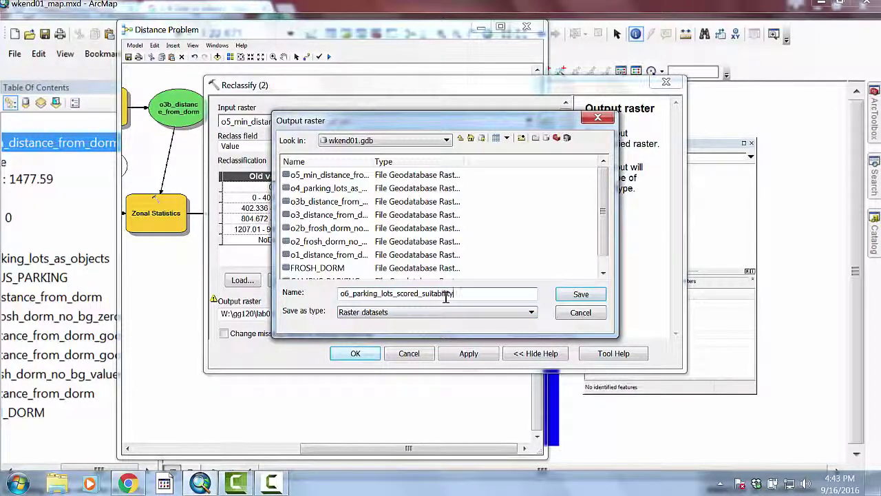
click(581, 294)
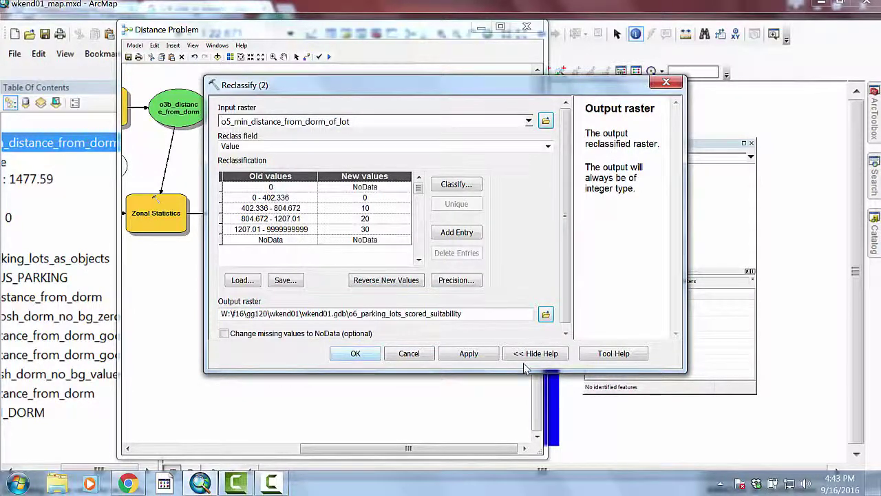
click(355, 354)
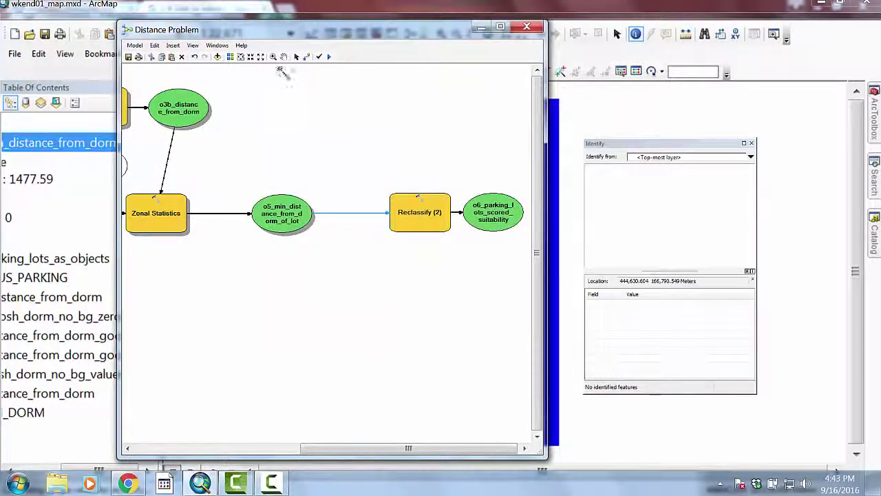
Space out the end of the model by shifting Reclassify (2), its o6 output and the o5 minimum-distance element toward Zonal Statistics
click(296, 57)
drag(420, 207, 377, 208)
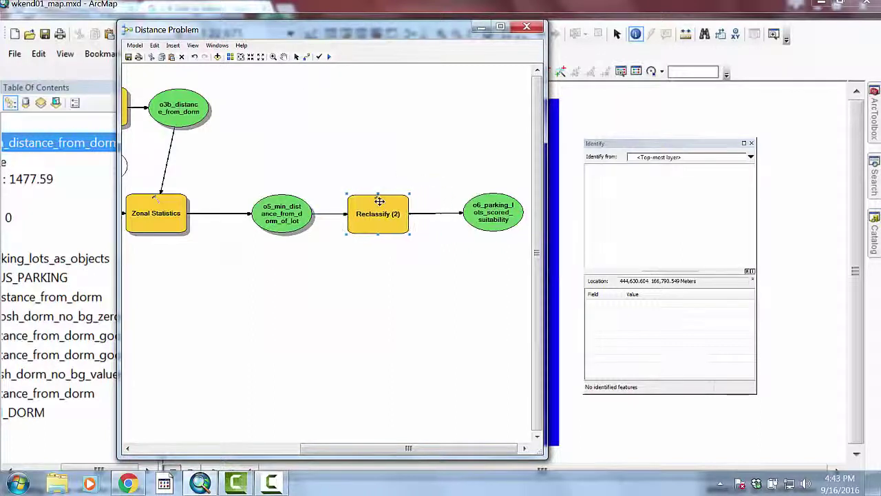
drag(468, 212, 440, 212)
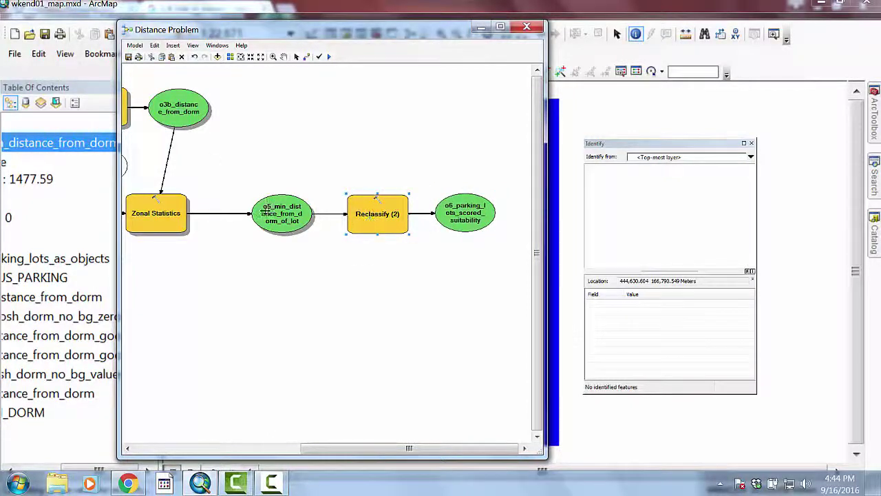
drag(266, 212, 250, 212)
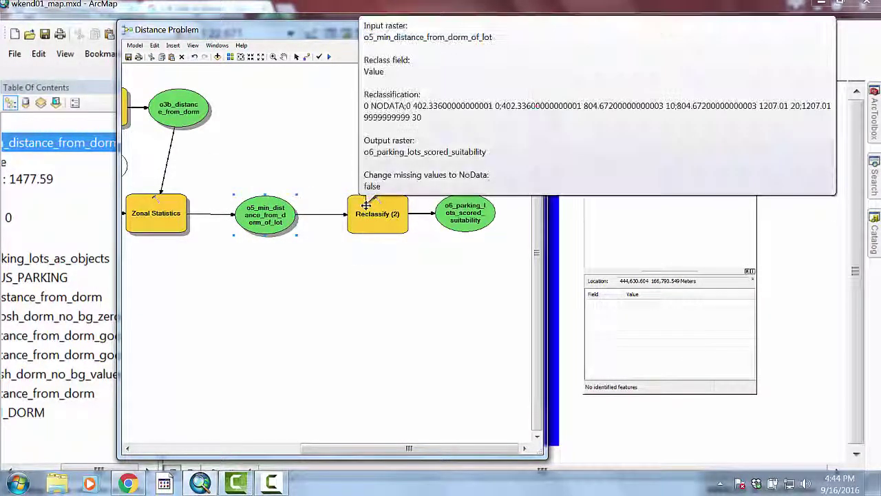
Run only the Reclassify (2) tool in the model and dismiss its progress dialog
click(367, 209)
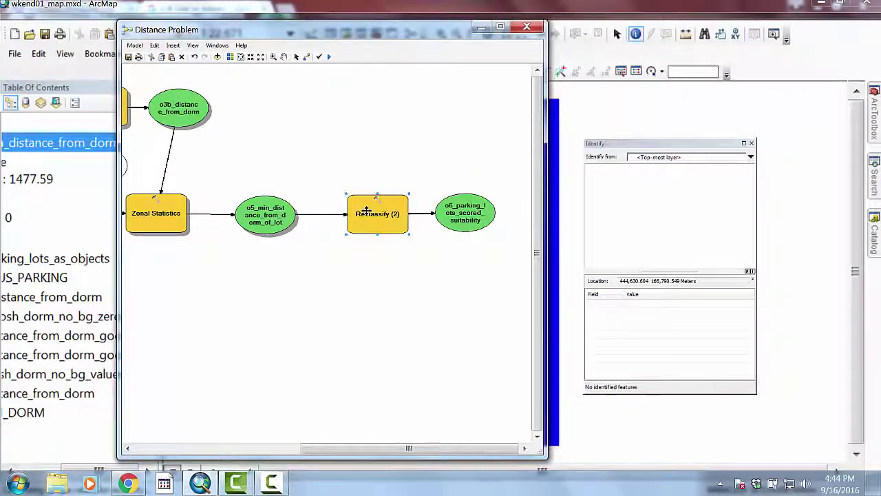
right_click(368, 212)
click(387, 236)
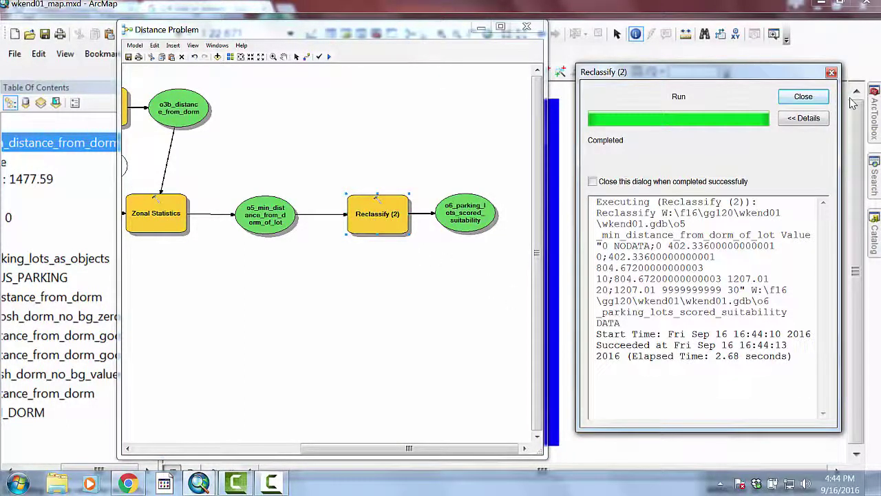
click(802, 96)
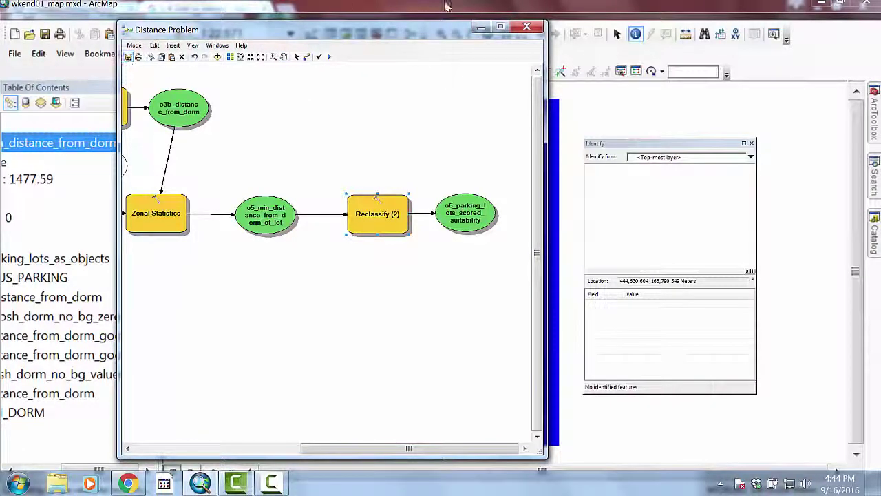
Close the model and Identify windows, then add o6_parking_lots_scored_suitability from wkend01.gdb to the map
click(526, 26)
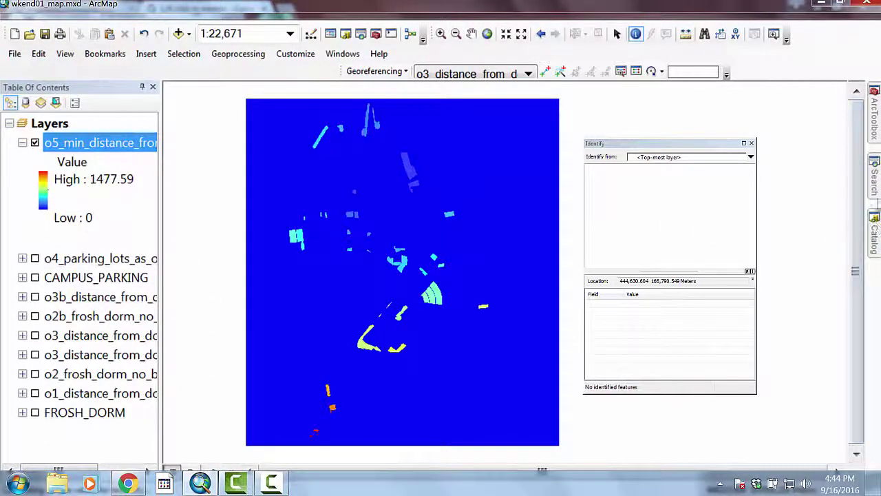
click(873, 228)
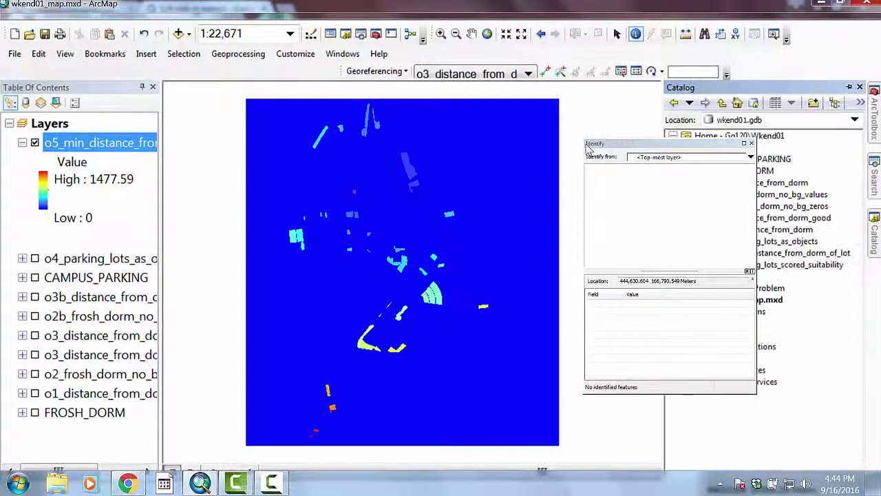
click(752, 143)
drag(766, 265, 537, 237)
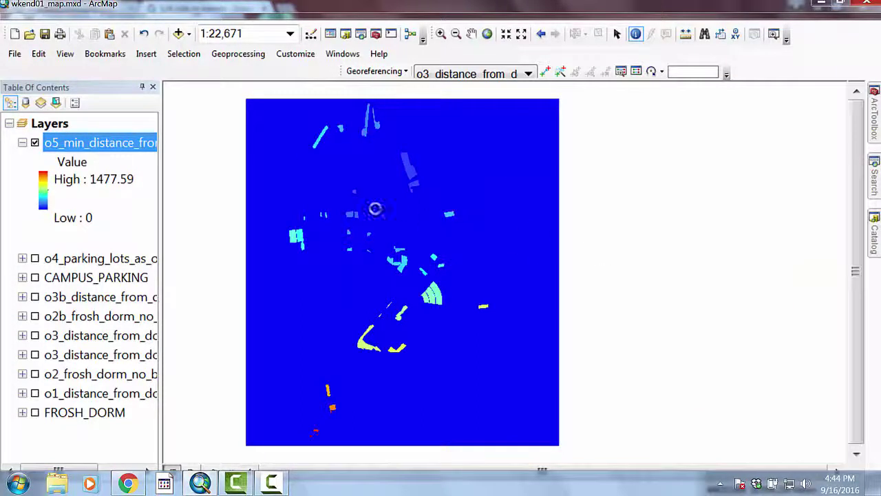
Turn off the o5 minimum-distance layer and apply the red-yellow-cyan-blue color scheme to the o6 suitability layer's unique values
click(34, 240)
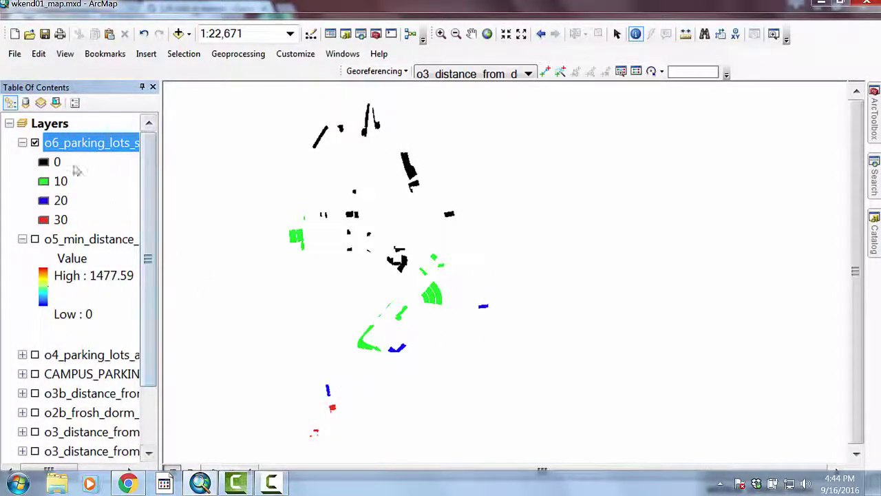
double_click(108, 143)
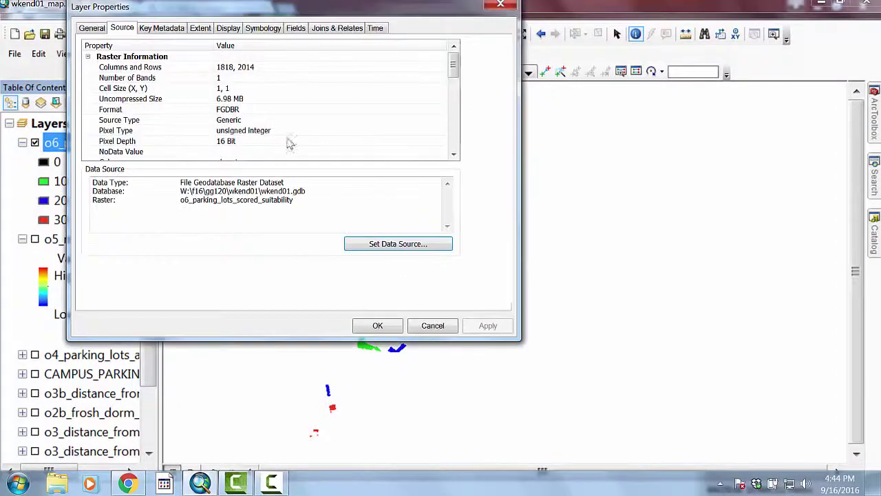
click(265, 29)
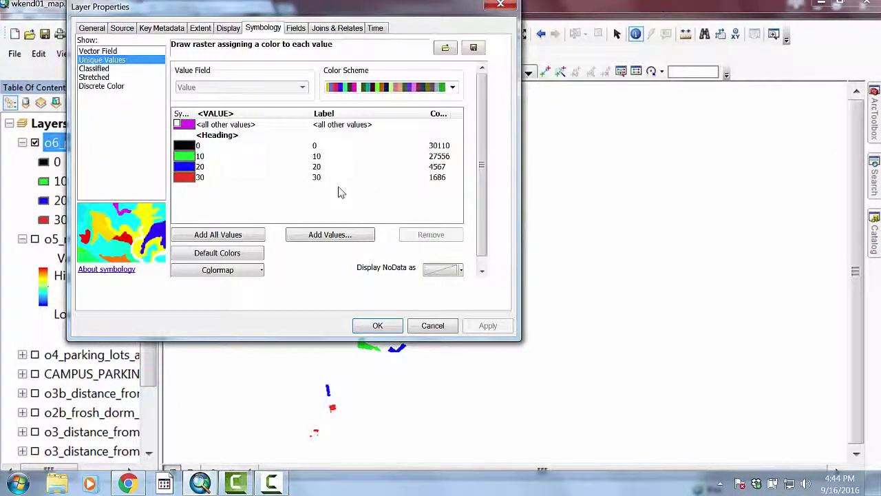
click(452, 87)
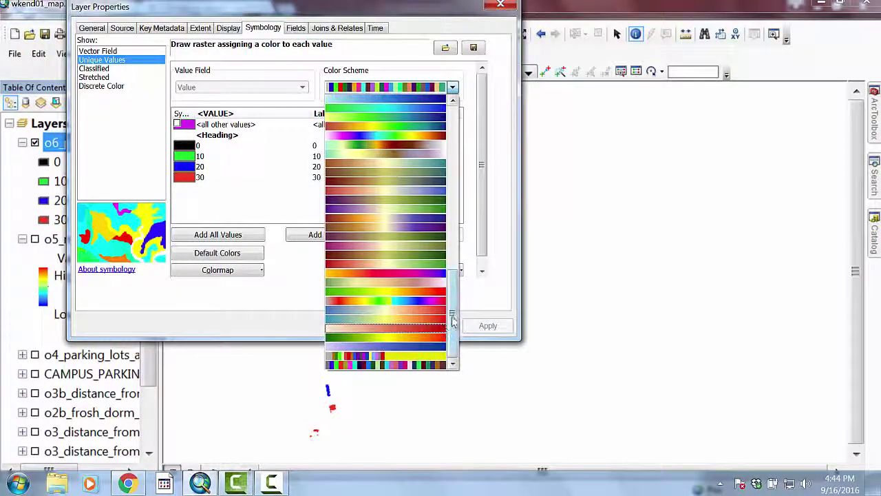
mouse_move(453, 320)
mouse_down()
mouse_move(452, 152)
mouse_move(469, 301)
mouse_move(457, 324)
mouse_up()
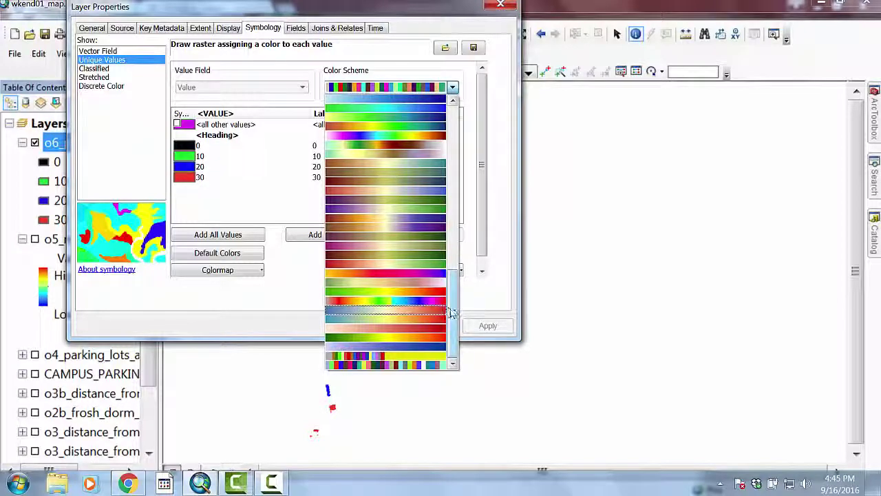
drag(454, 314, 453, 270)
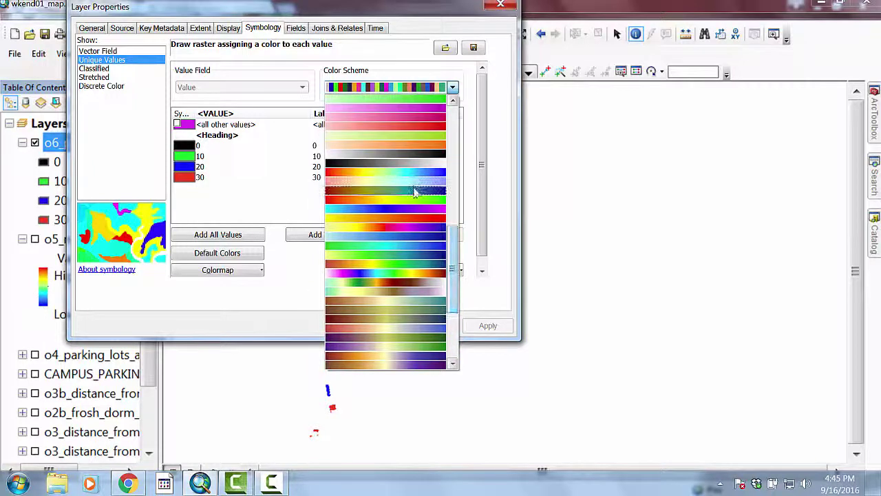
click(408, 173)
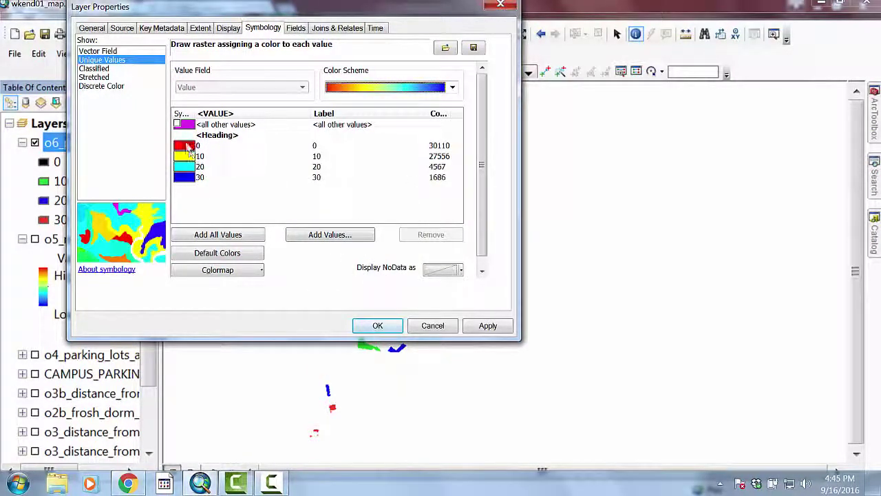
Flip the o6 layer's colors so score 0 is blue and 30 is red, and accept the symbology
right_click(190, 121)
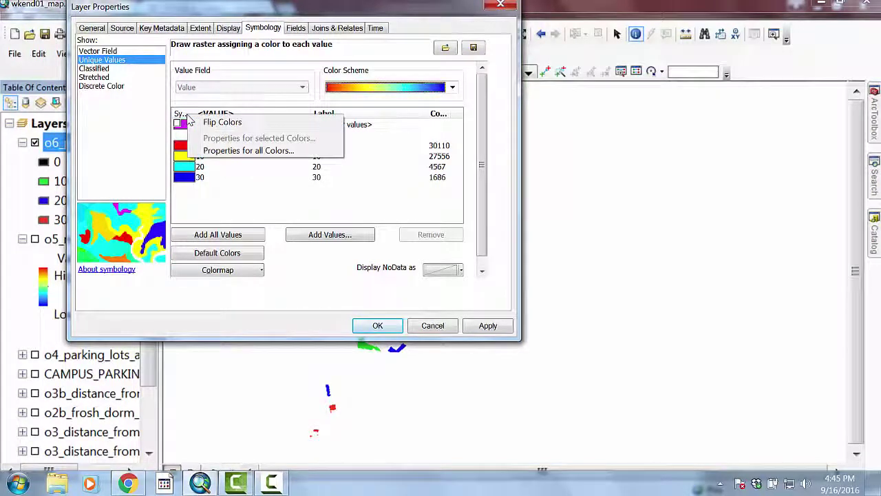
click(220, 123)
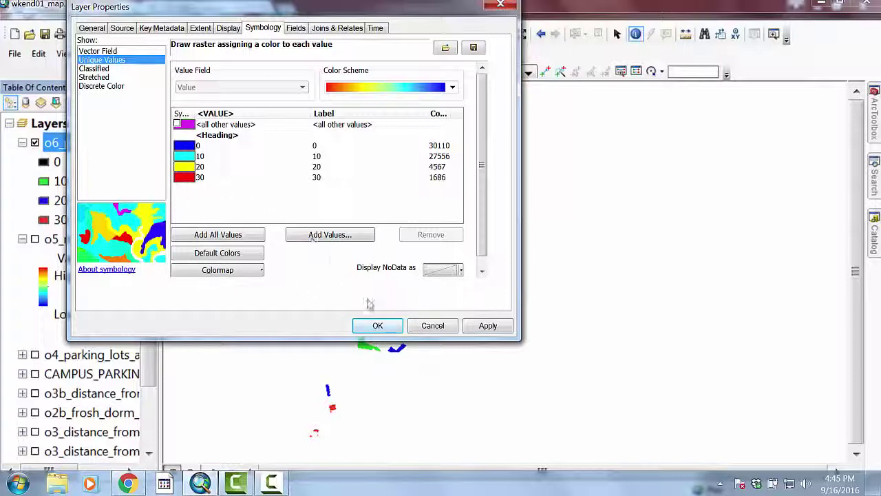
click(378, 326)
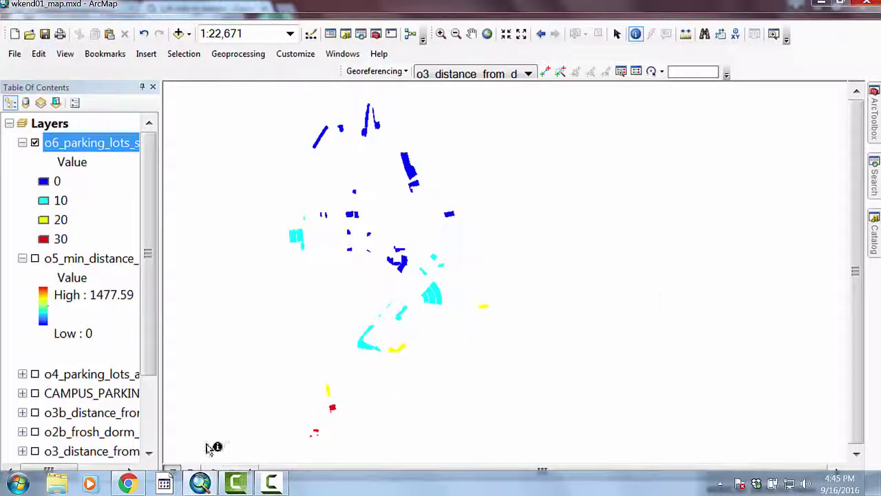
Open the Distance Problem model from wkend01.tbx for editing and delete its intermediate data
click(873, 233)
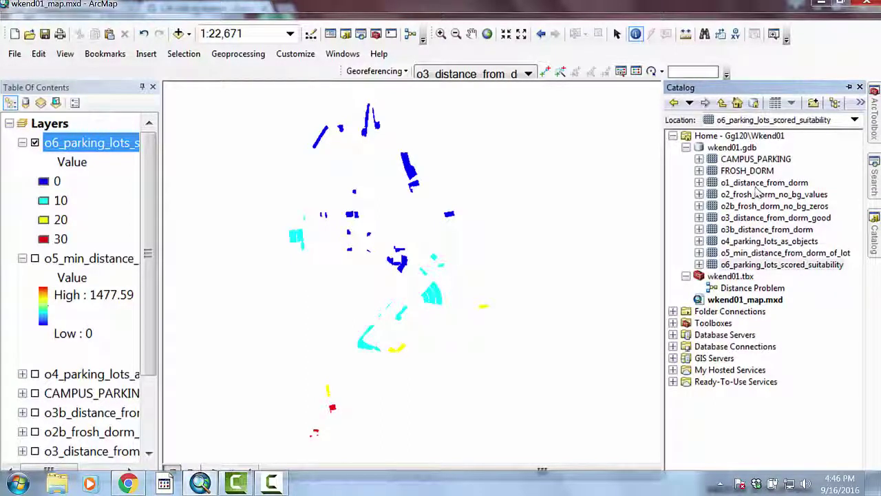
right_click(725, 289)
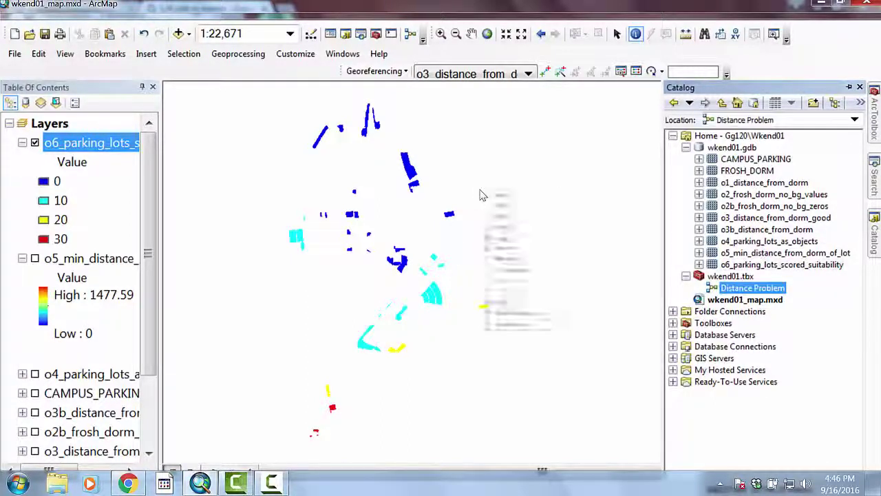
click(537, 219)
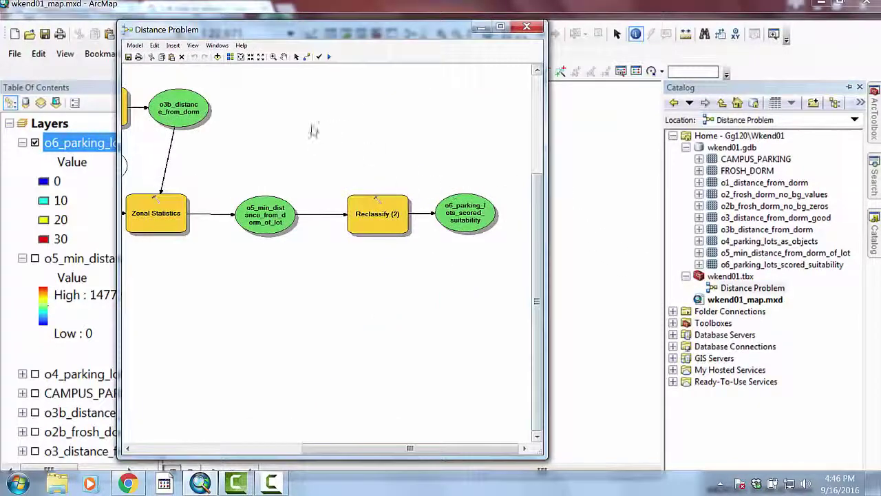
drag(387, 450, 223, 451)
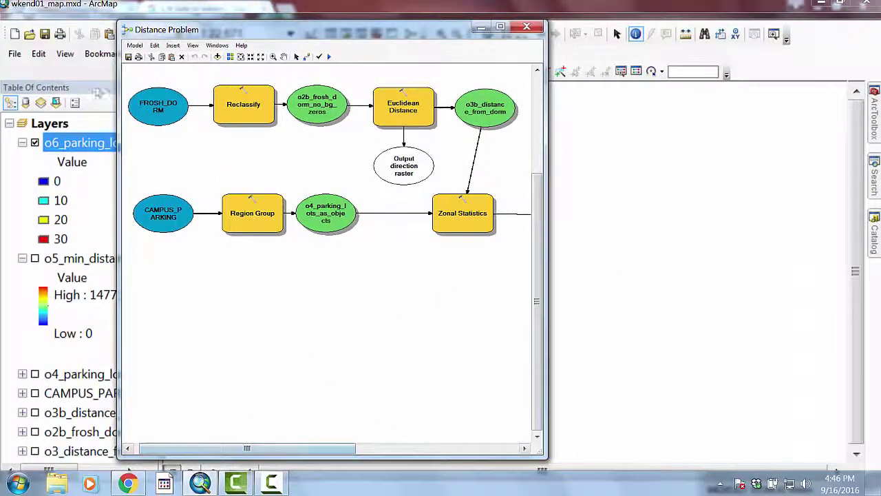
click(135, 46)
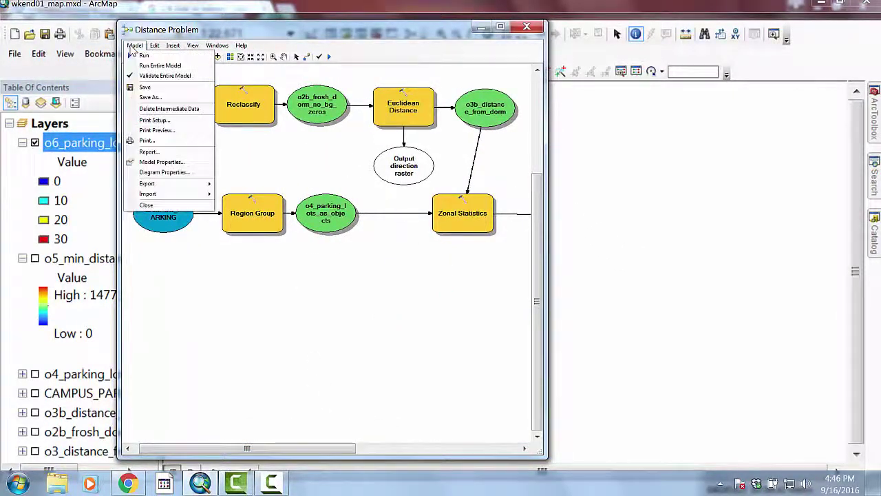
click(155, 109)
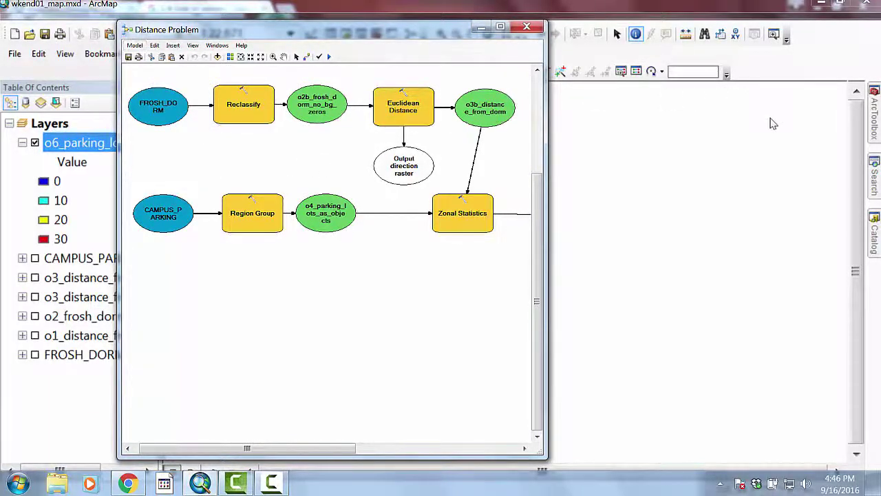
Delete o1_distance_from_dorm, o2_frosh_dorm_no_bg_values and o3_distance_from_dorm_good from wkend01.gdb, confirming each deletion
click(874, 232)
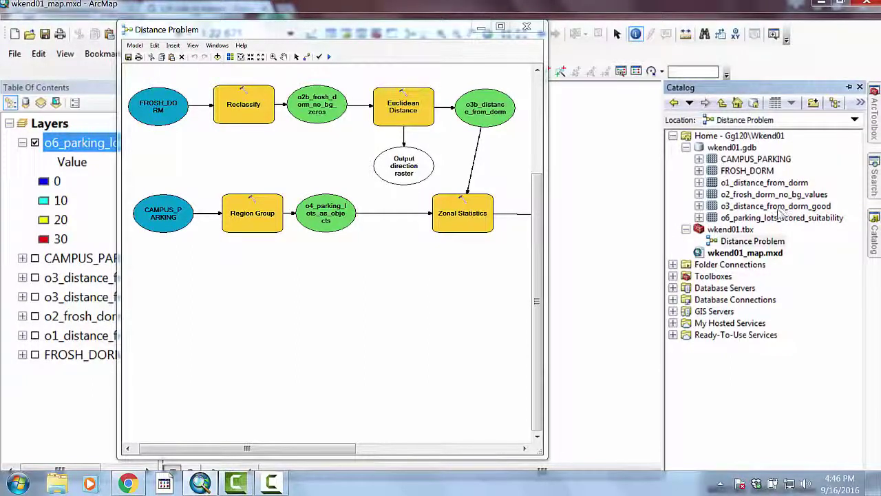
drag(758, 182, 781, 223)
key(Delete)
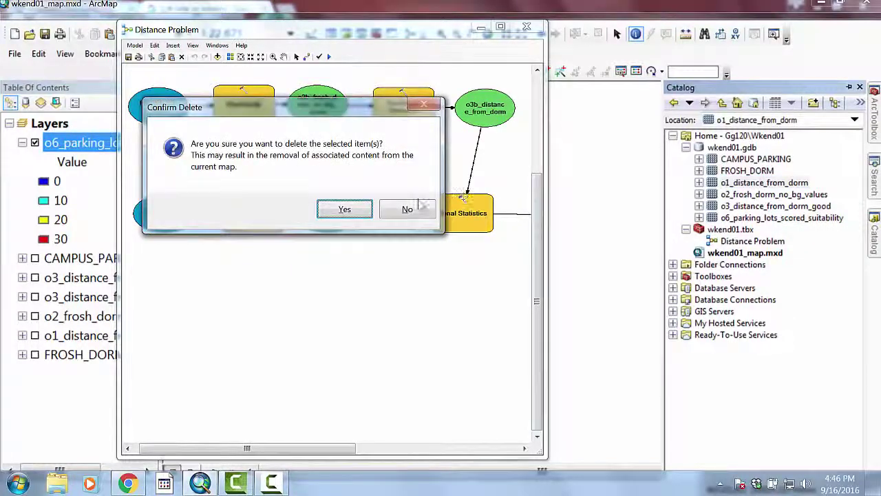
click(346, 208)
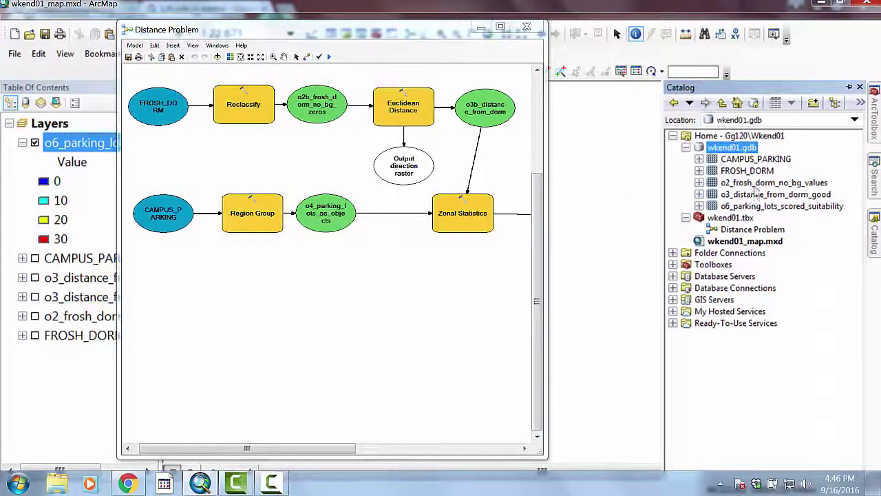
click(764, 183)
key(Delete)
click(344, 208)
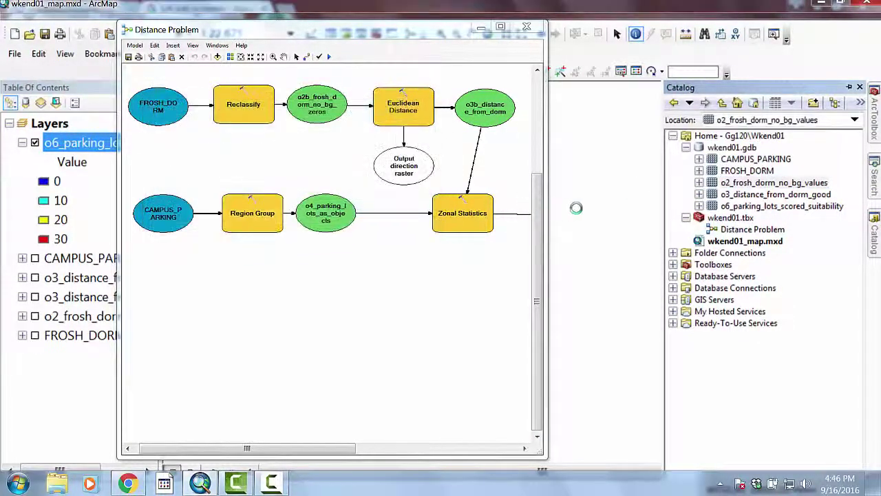
click(717, 182)
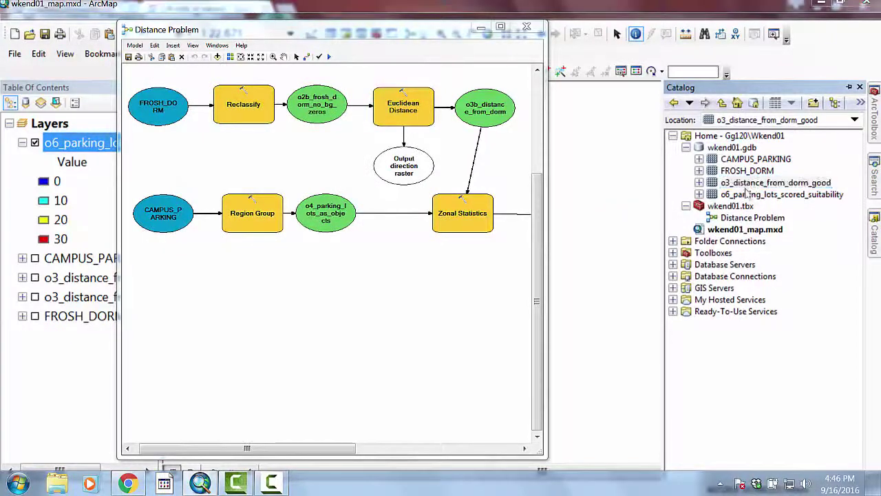
key(Delete)
click(351, 215)
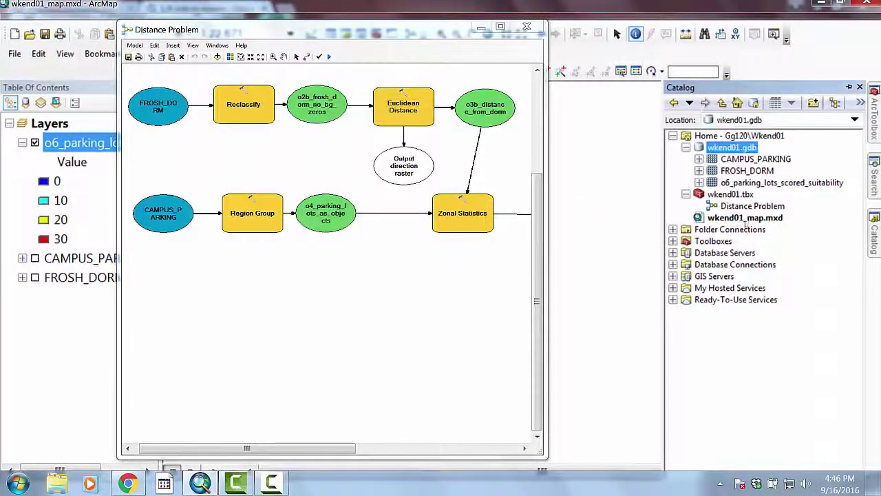
click(760, 184)
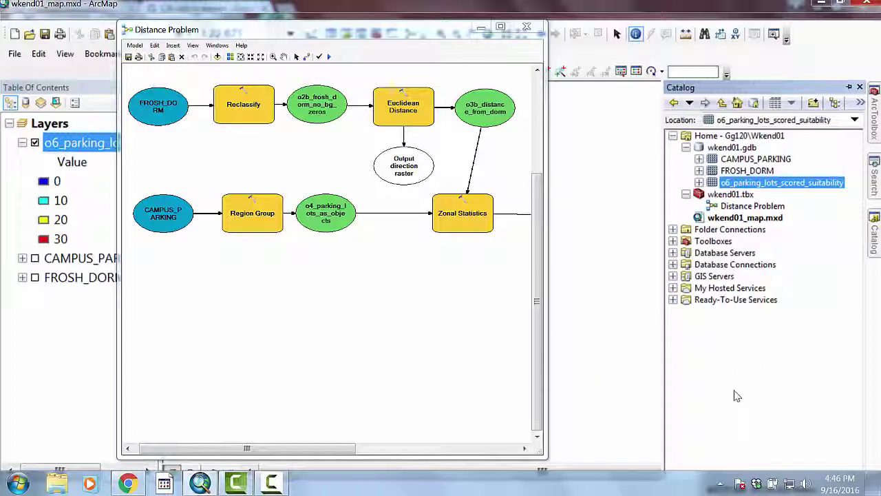
Save the Distance Problem model and delete its intermediate data once more
click(128, 57)
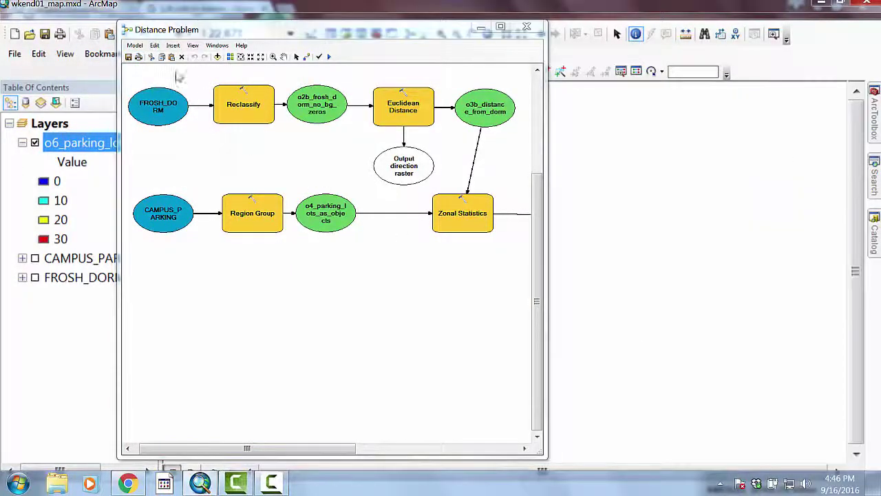
click(134, 45)
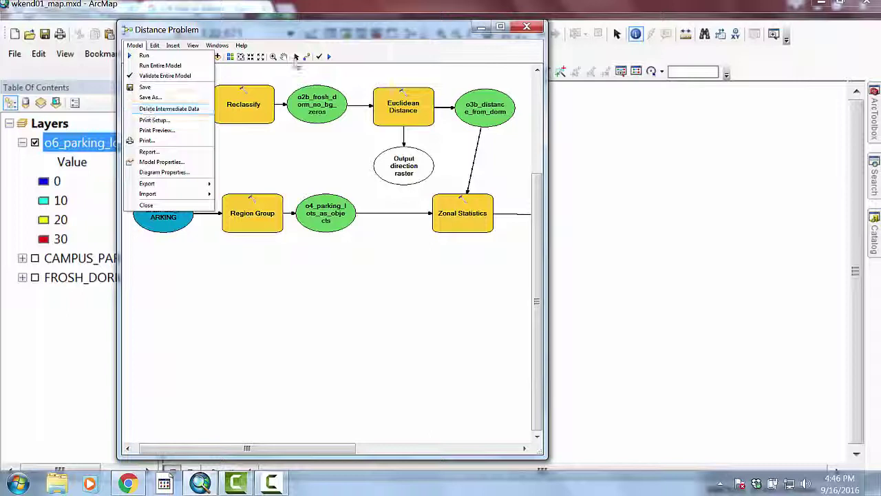
click(147, 110)
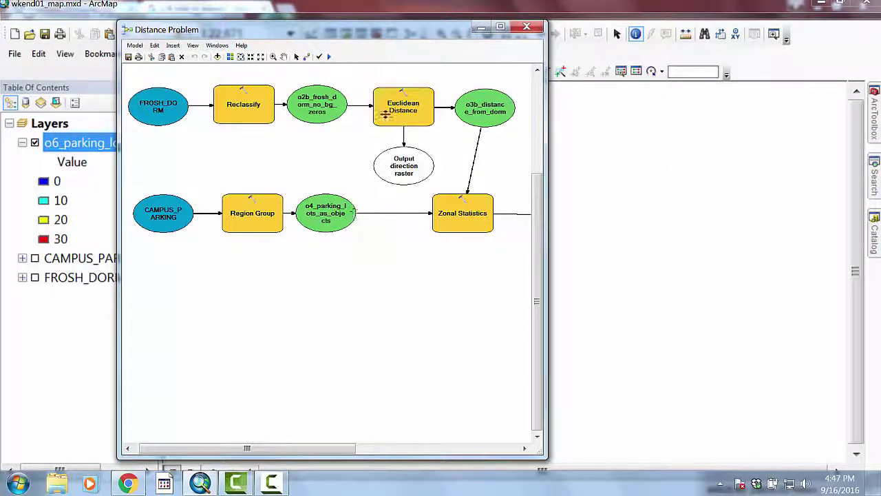
Minimize the model window and make sure the geoprocessing options allow overwriting the outputs of geoprocessing operations, accepting the options
click(482, 31)
click(245, 53)
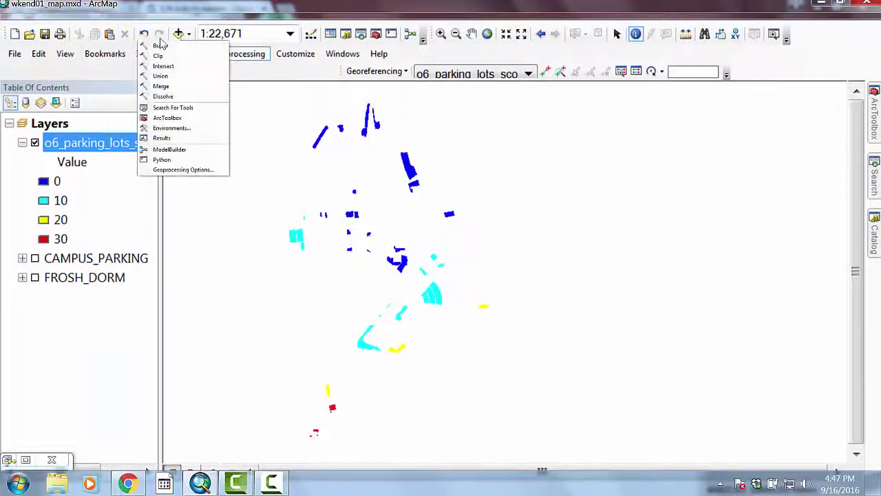
click(182, 170)
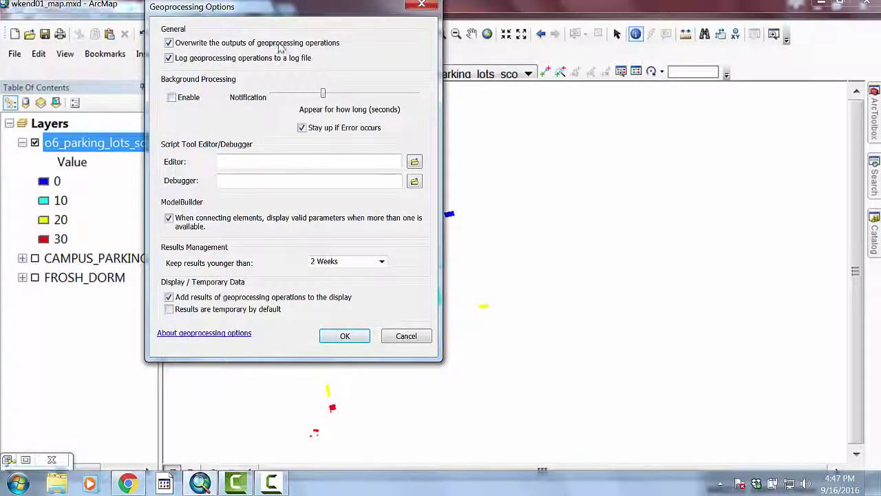
click(168, 42)
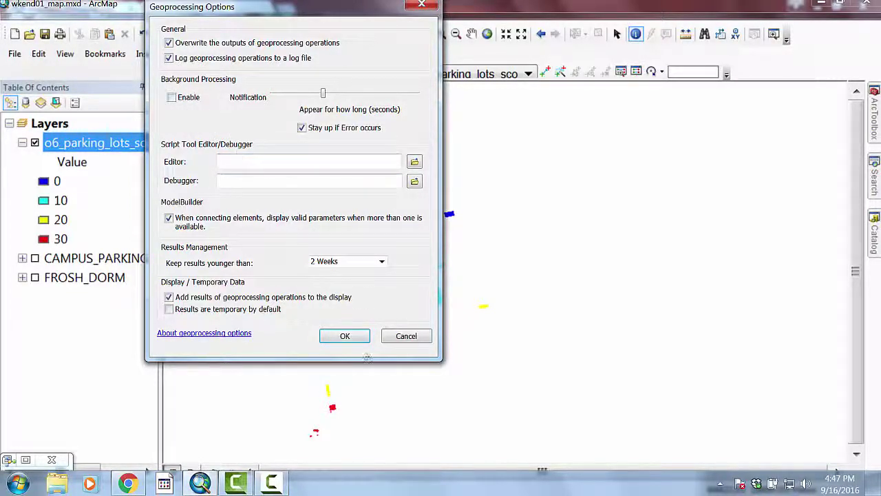
click(344, 336)
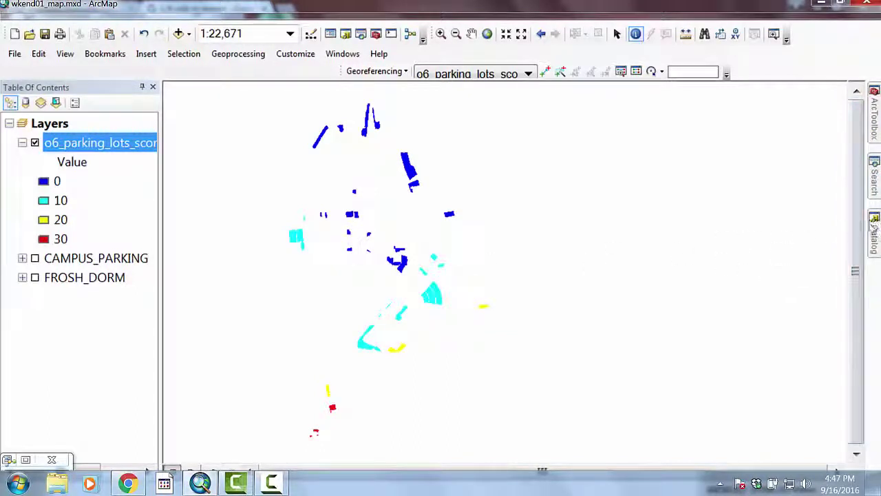
Bring back the Distance Problem model window at its smaller size and run the entire model
click(27, 461)
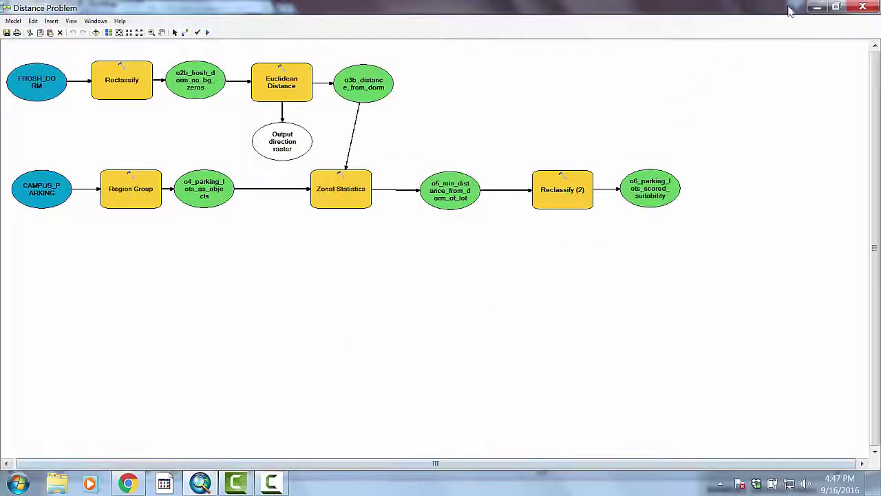
click(841, 6)
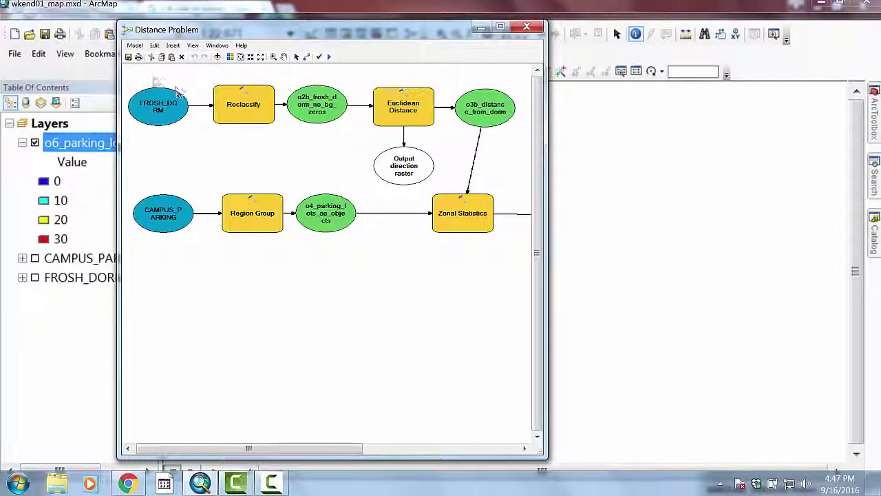
click(135, 46)
click(159, 65)
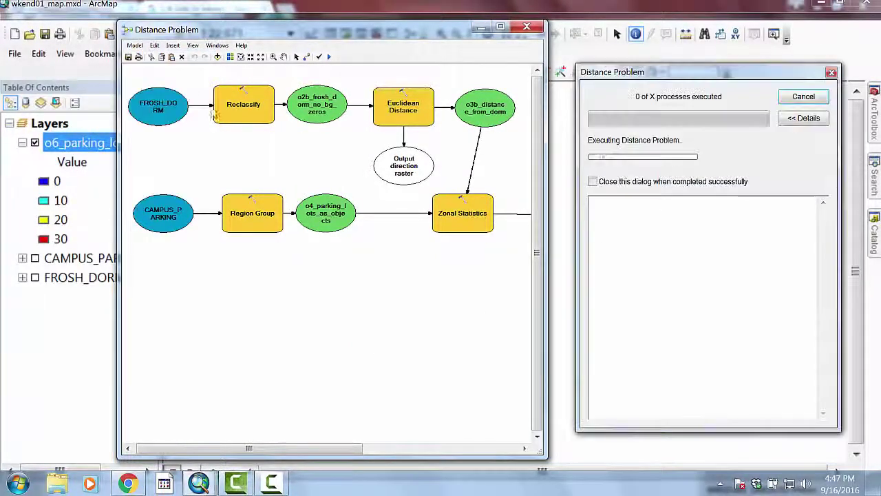